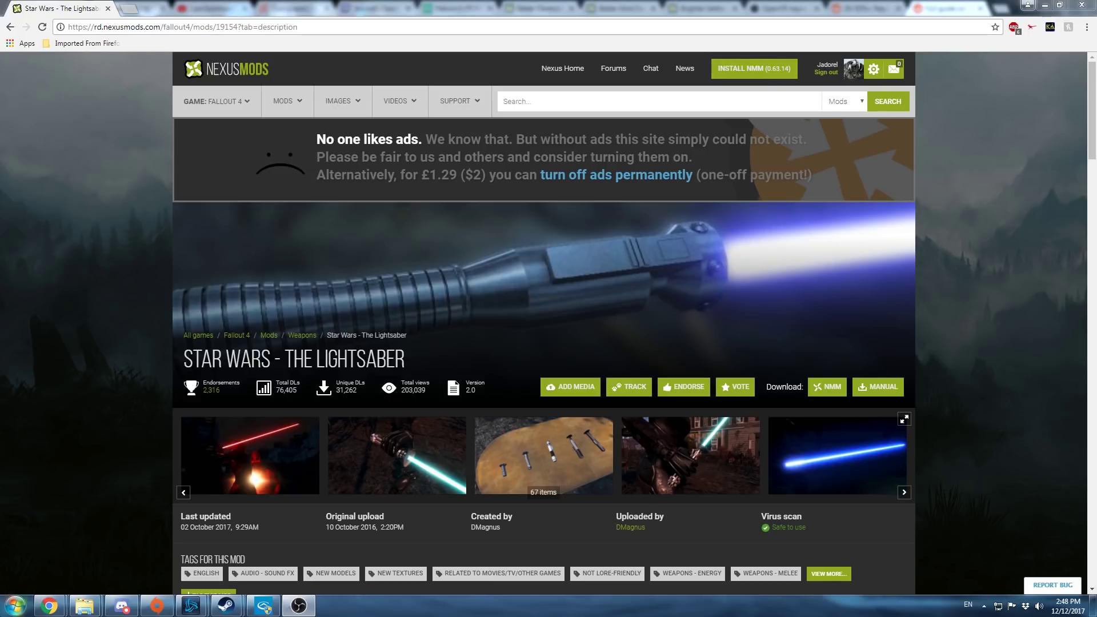
Step: Launch Nexus Mod Manager, rescan for installed games and stop the automatic game search
{"action": "left_click", "coordinate": [15, 606]}
{"action": "left_click", "coordinate": [89, 277]}
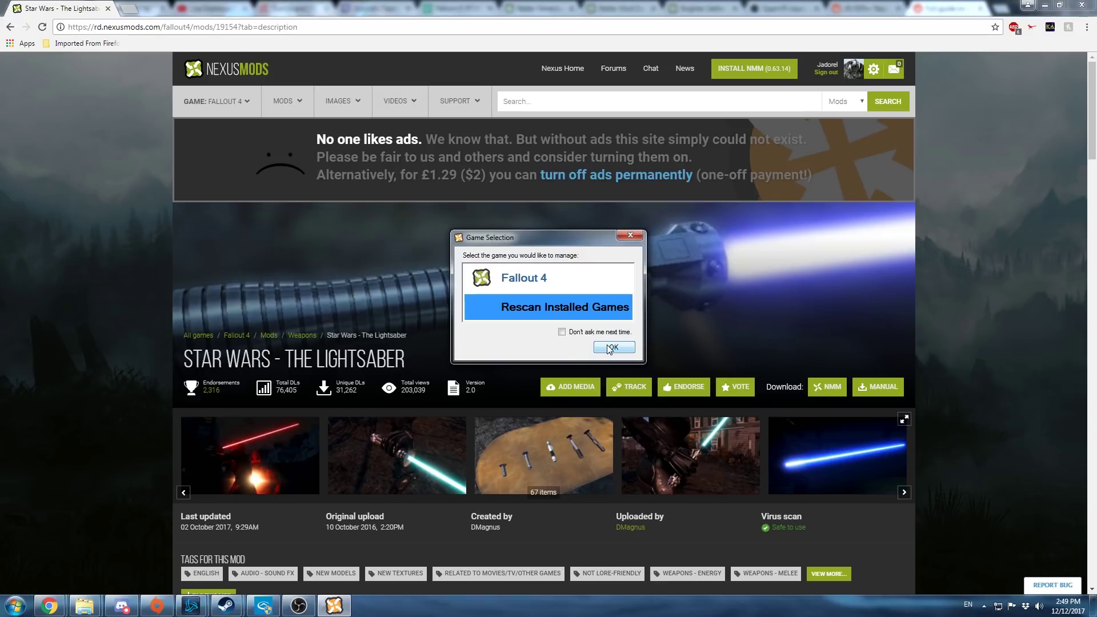
{"action": "left_click", "coordinate": [607, 344]}
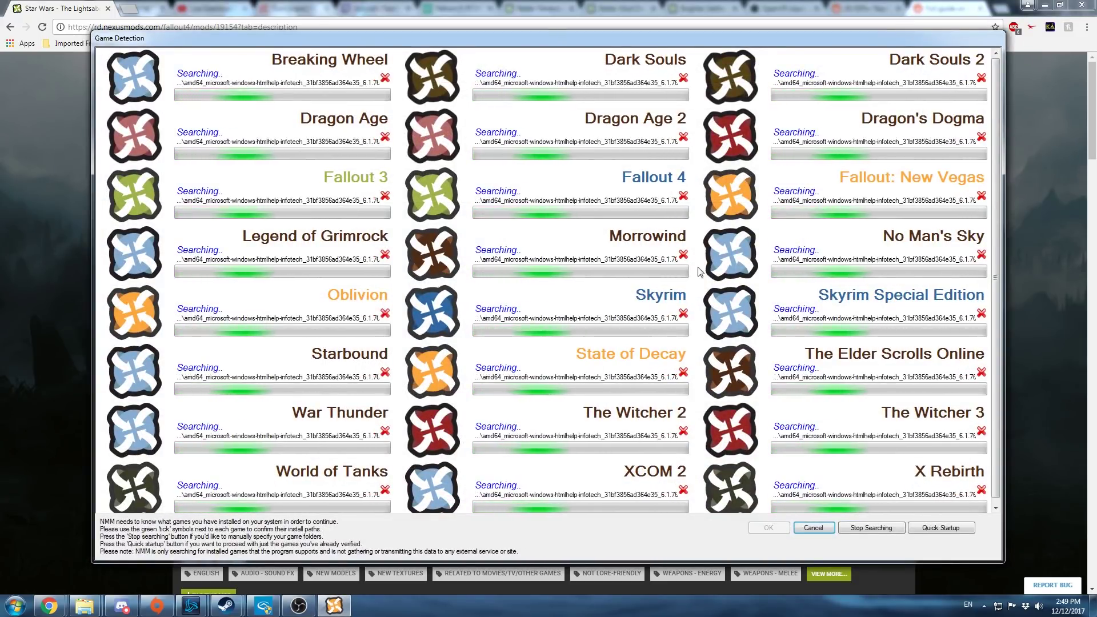
{"action": "left_click", "coordinate": [870, 528]}
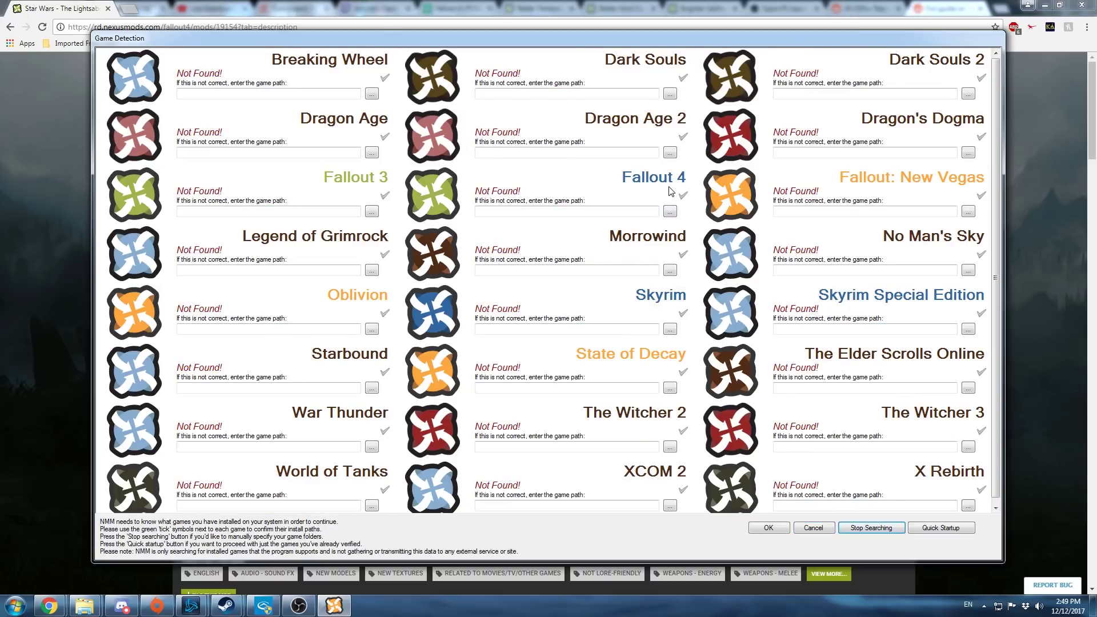
Step: Set the game path for Fallout 4 to the folder D:\Games\Steam\steamapps\common\Fallout 4 VR
{"action": "left_click", "coordinate": [669, 211]}
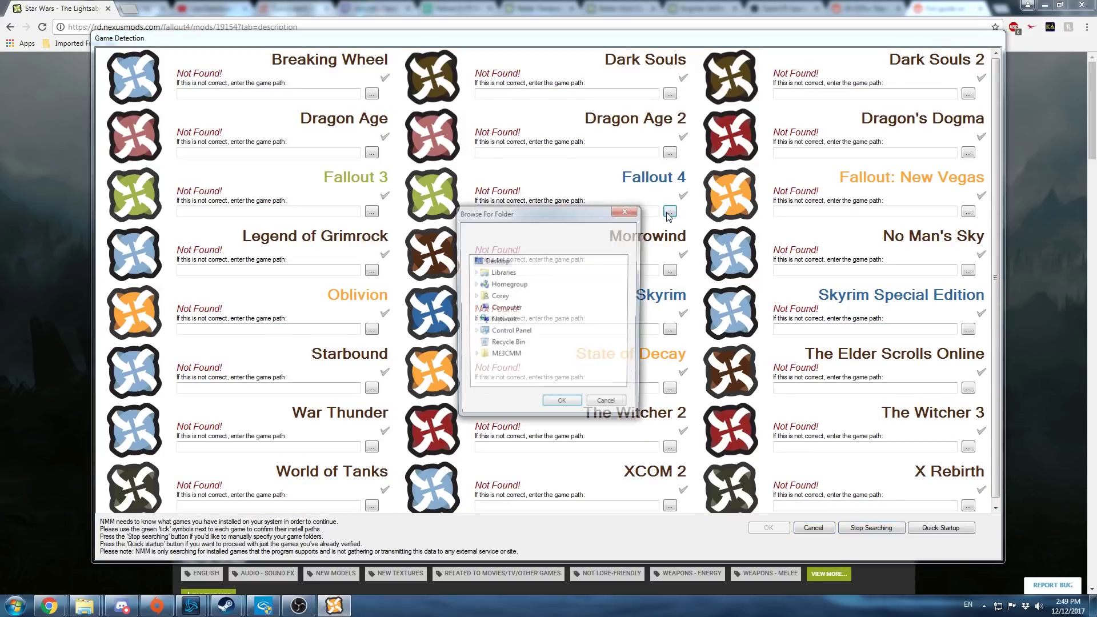
{"action": "left_click", "coordinate": [474, 308]}
{"action": "left_click", "coordinate": [479, 332]}
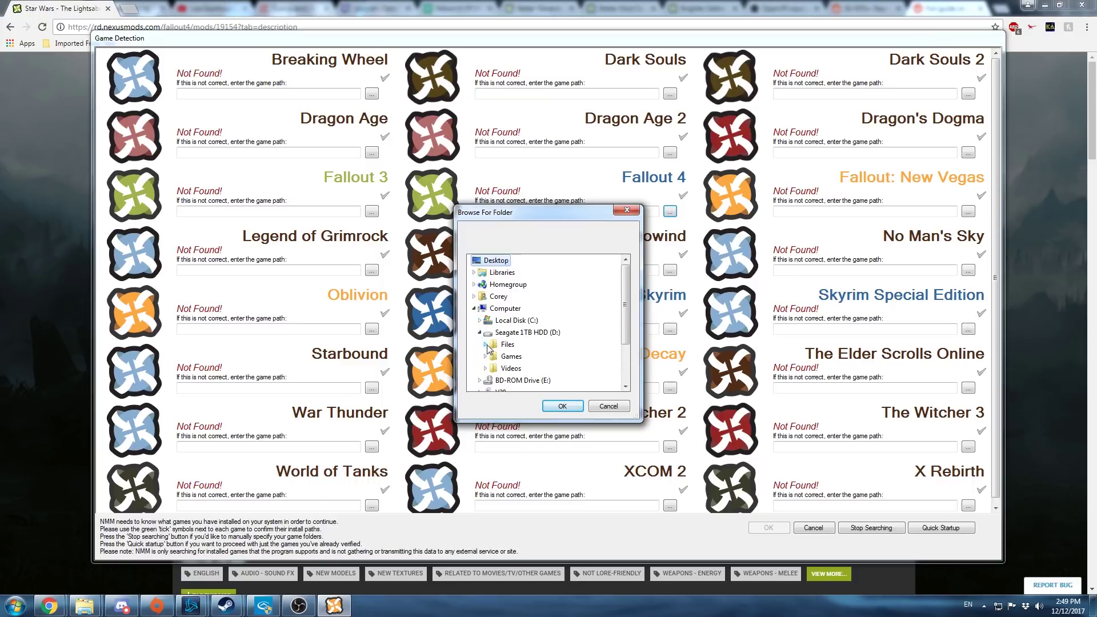
{"action": "left_click", "coordinate": [486, 356]}
{"action": "scroll", "coordinate": [501, 308], "scroll_direction": "down", "scroll_amount": 5}
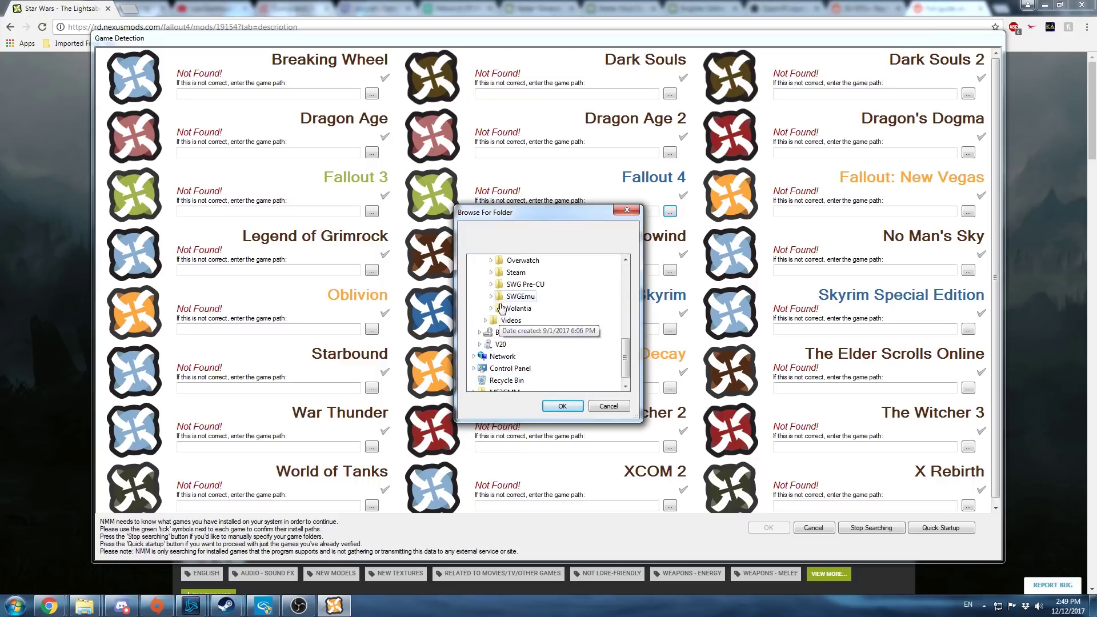
{"action": "double_click", "coordinate": [516, 272]}
{"action": "scroll", "coordinate": [504, 342], "scroll_direction": "down", "scroll_amount": 2}
{"action": "scroll", "coordinate": [509, 354], "scroll_direction": "down", "scroll_amount": 3}
{"action": "double_click", "coordinate": [526, 332]}
{"action": "scroll", "coordinate": [521, 327], "scroll_direction": "up", "scroll_amount": 1}
{"action": "scroll", "coordinate": [520, 327], "scroll_direction": "down", "scroll_amount": 10}
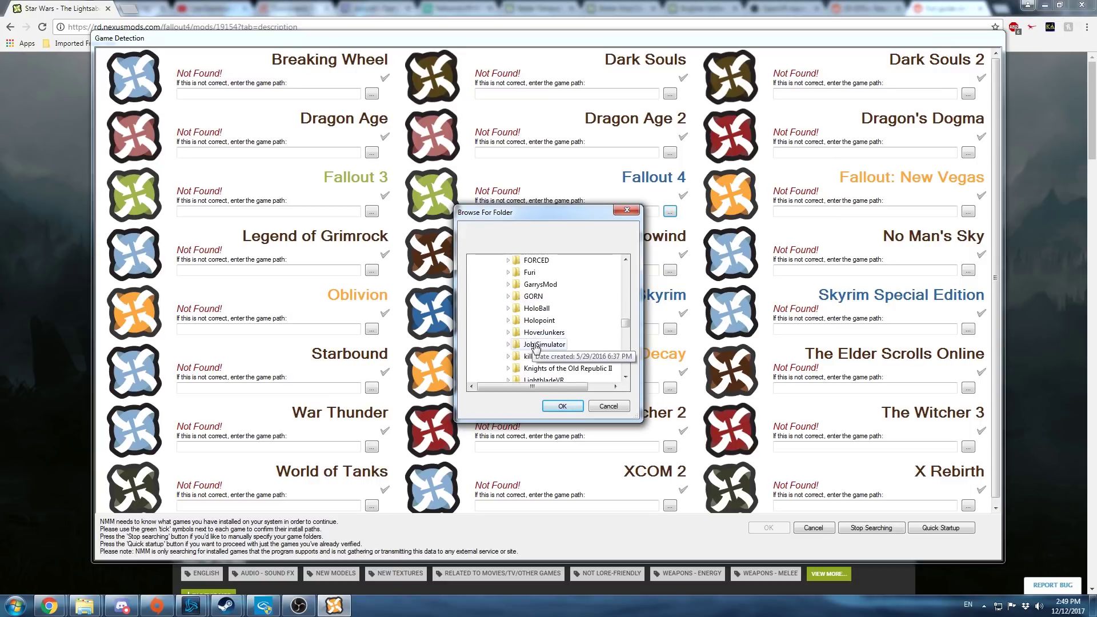
{"action": "scroll", "coordinate": [537, 320], "scroll_direction": "up", "scroll_amount": 3}
{"action": "double_click", "coordinate": [541, 368]}
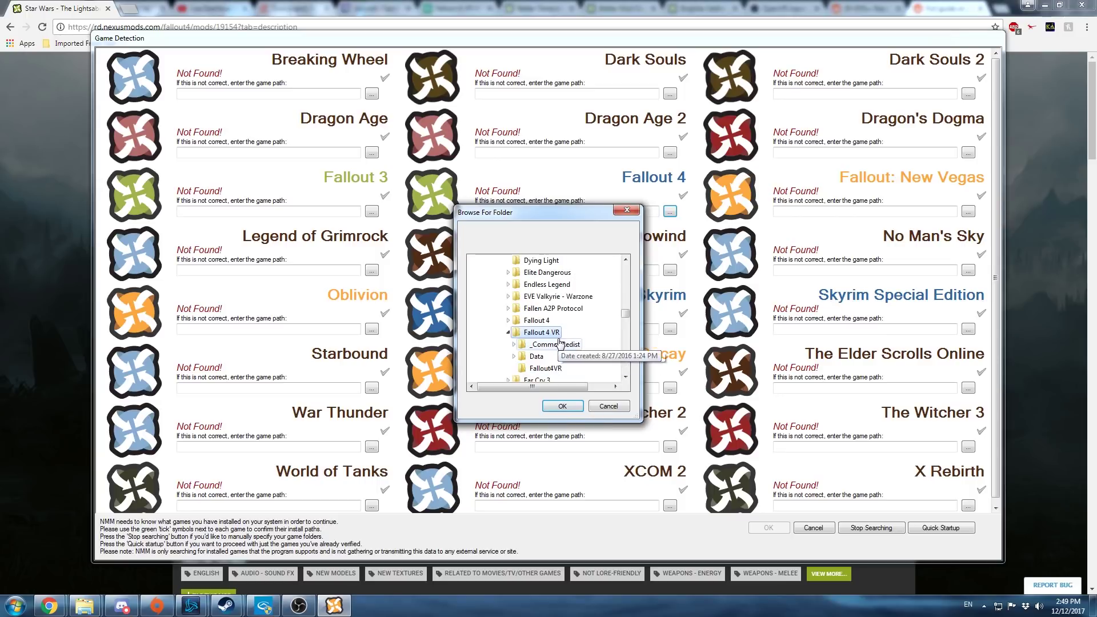
{"action": "left_click", "coordinate": [562, 407]}
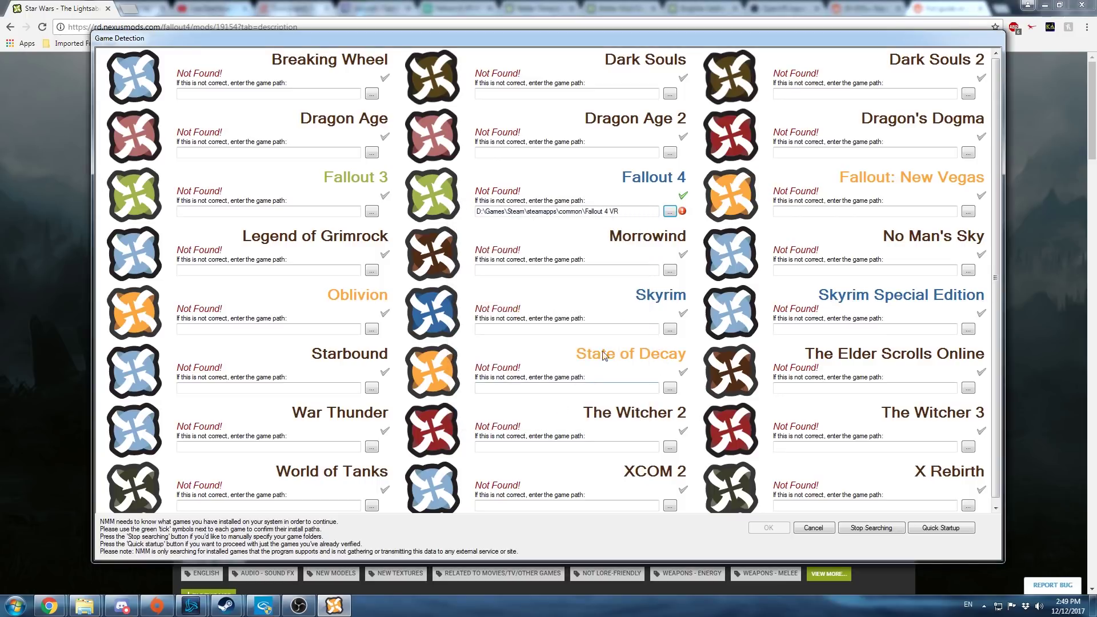
Step: Accept the Fallout 4 path despite the missing EXE file, finish game detection and load Fallout 4 for management
{"action": "mouse_move", "coordinate": [684, 212]}
{"action": "left_click", "coordinate": [683, 196]}
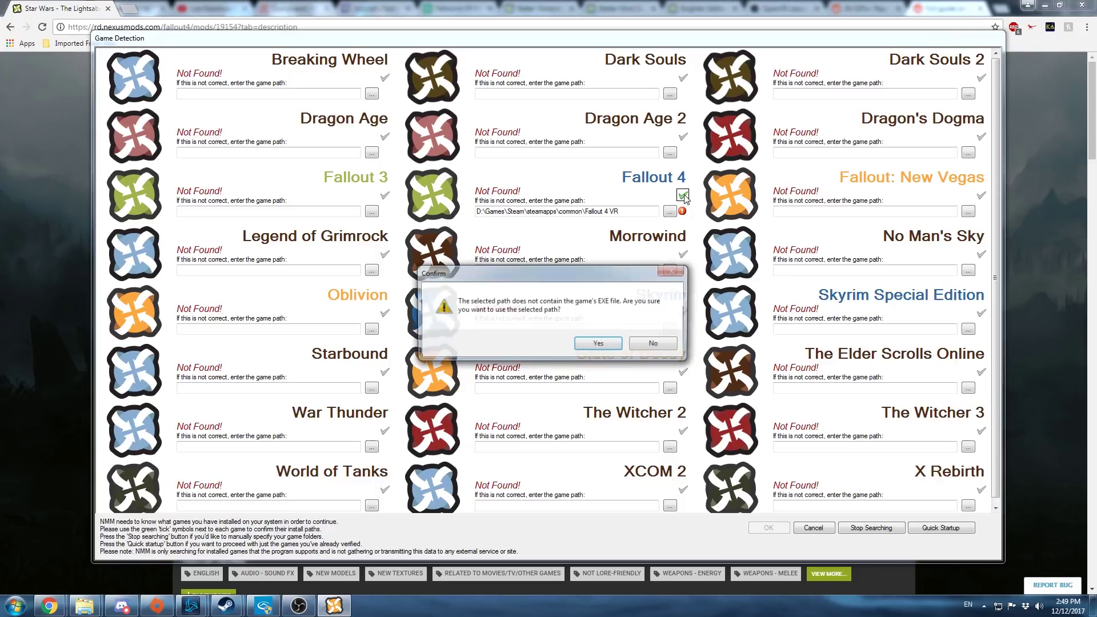
{"action": "left_click", "coordinate": [591, 346]}
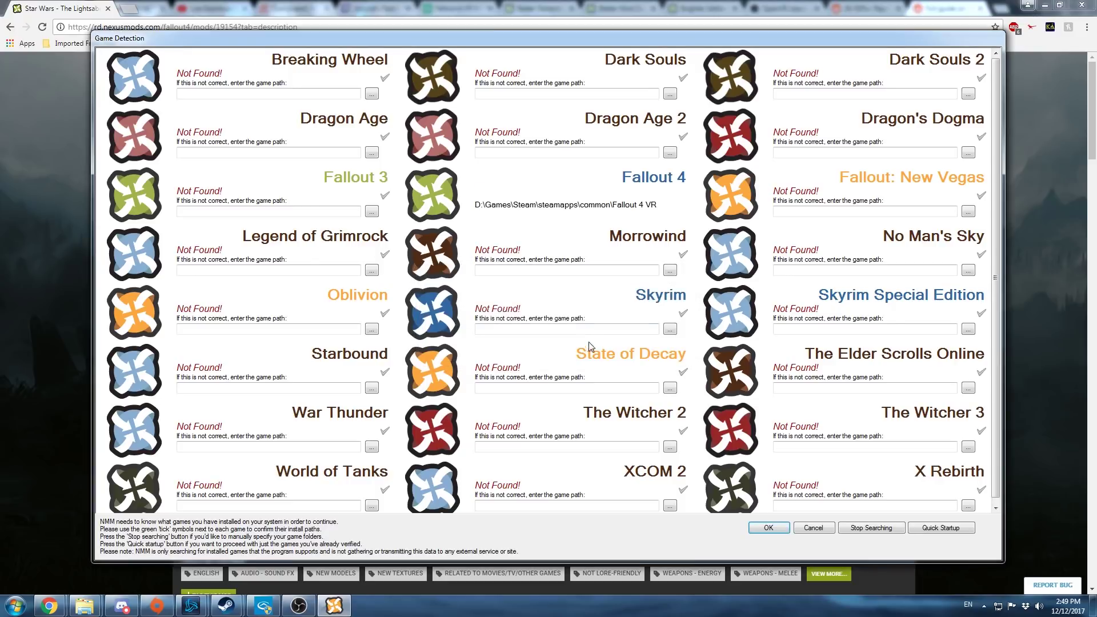
{"action": "left_click", "coordinate": [775, 532]}
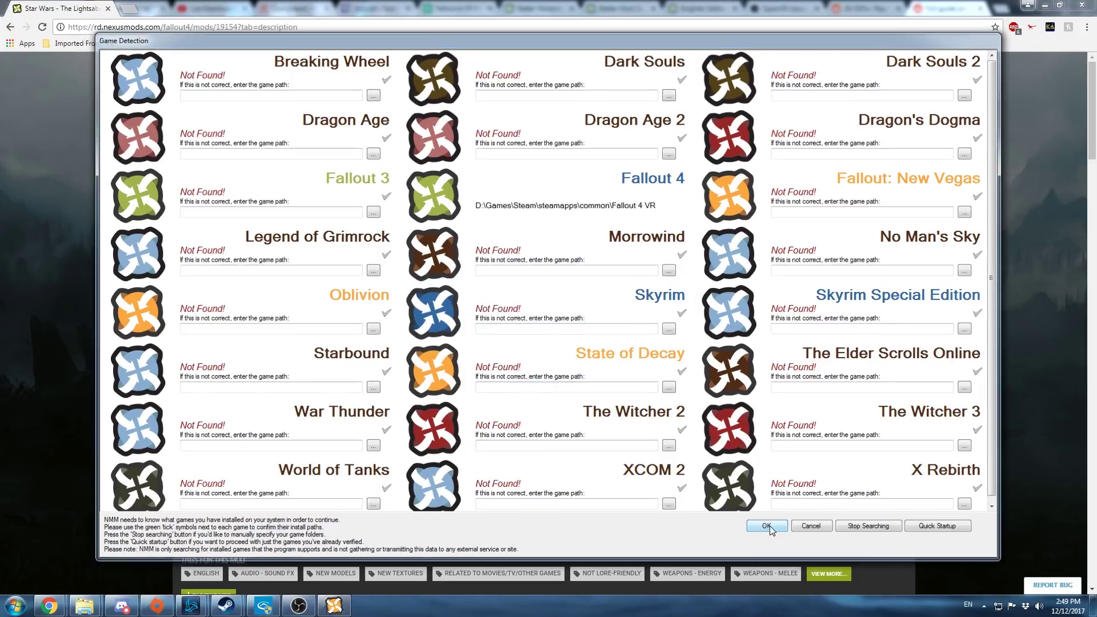
{"action": "left_click", "coordinate": [609, 346]}
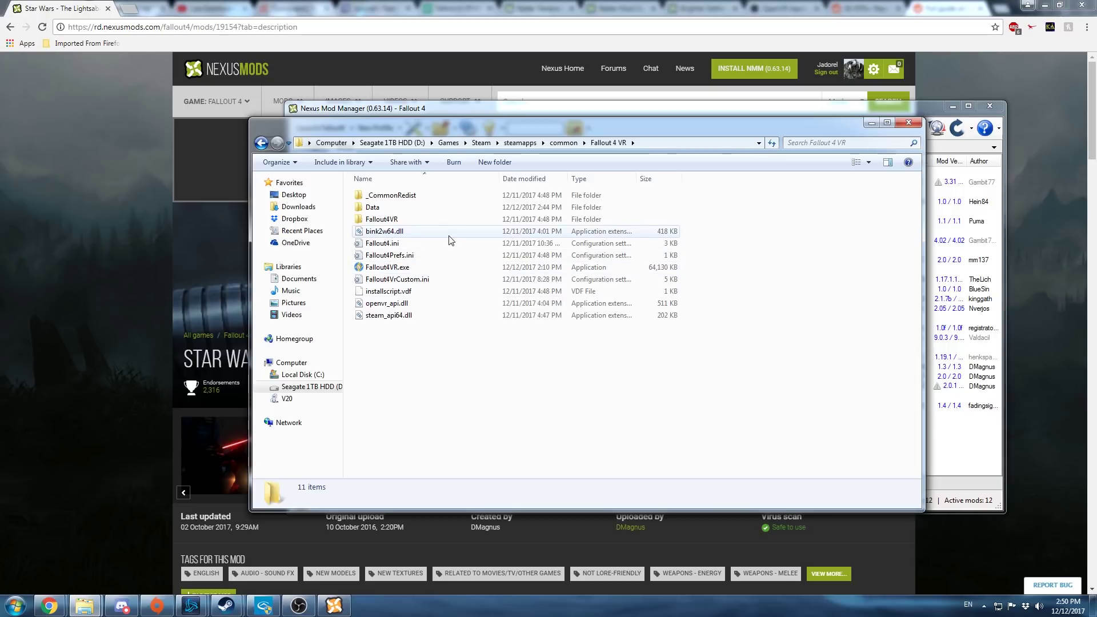
Step: Look through the Data folder inside the Fallout 4 VR game directory and return to the game directory
{"action": "double_click", "coordinate": [424, 210]}
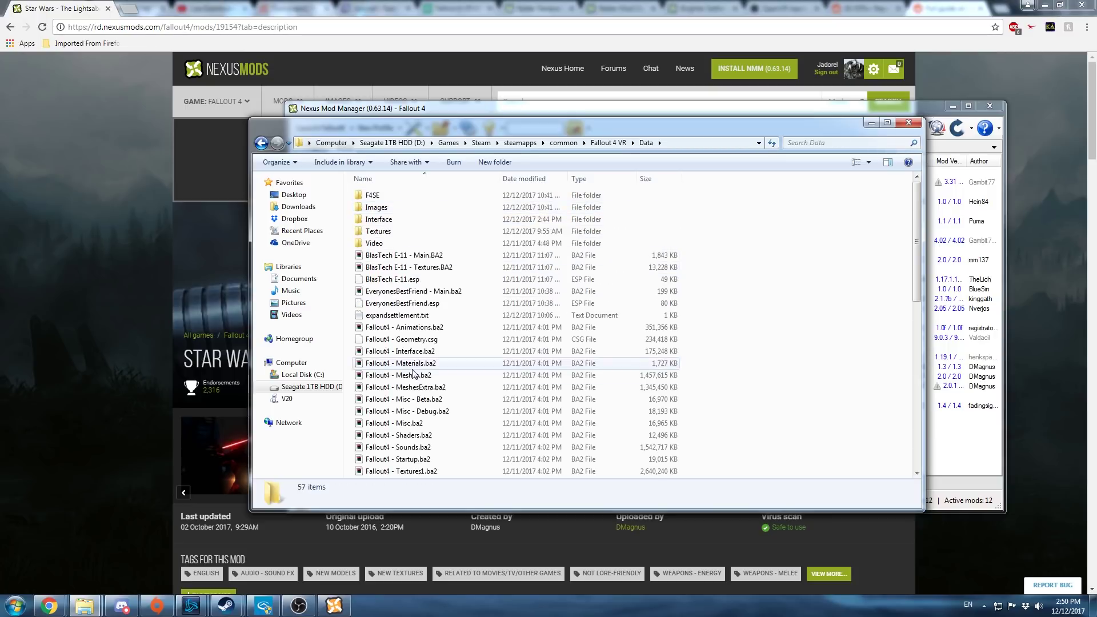
{"action": "scroll", "coordinate": [408, 368], "scroll_direction": "down", "scroll_amount": 8}
{"action": "scroll", "coordinate": [408, 368], "scroll_direction": "up", "scroll_amount": 8}
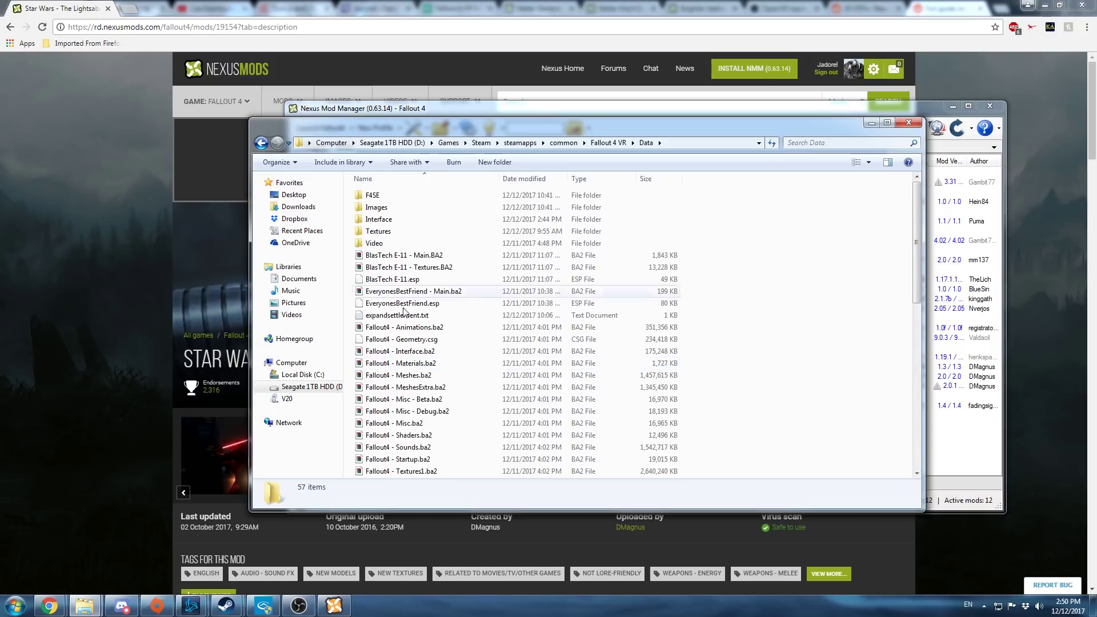
{"action": "key", "text": "BackSpace"}
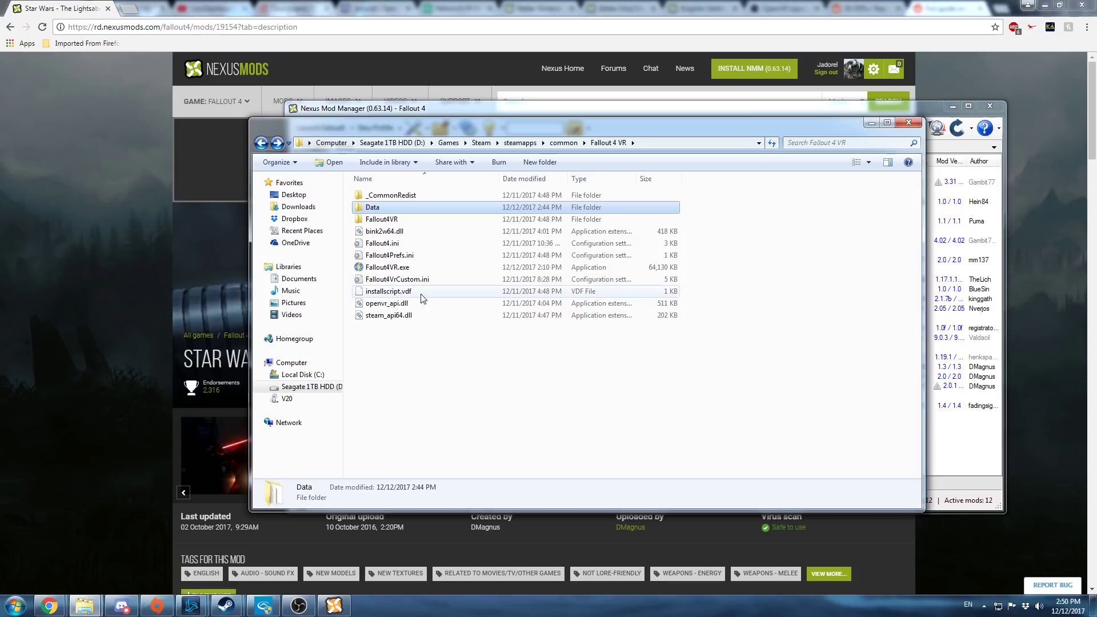
Step: In the browser, show the files of the Star Wars - The Lightsaber mod and bring up Nexus Mod Manager
{"action": "left_click", "coordinate": [133, 352]}
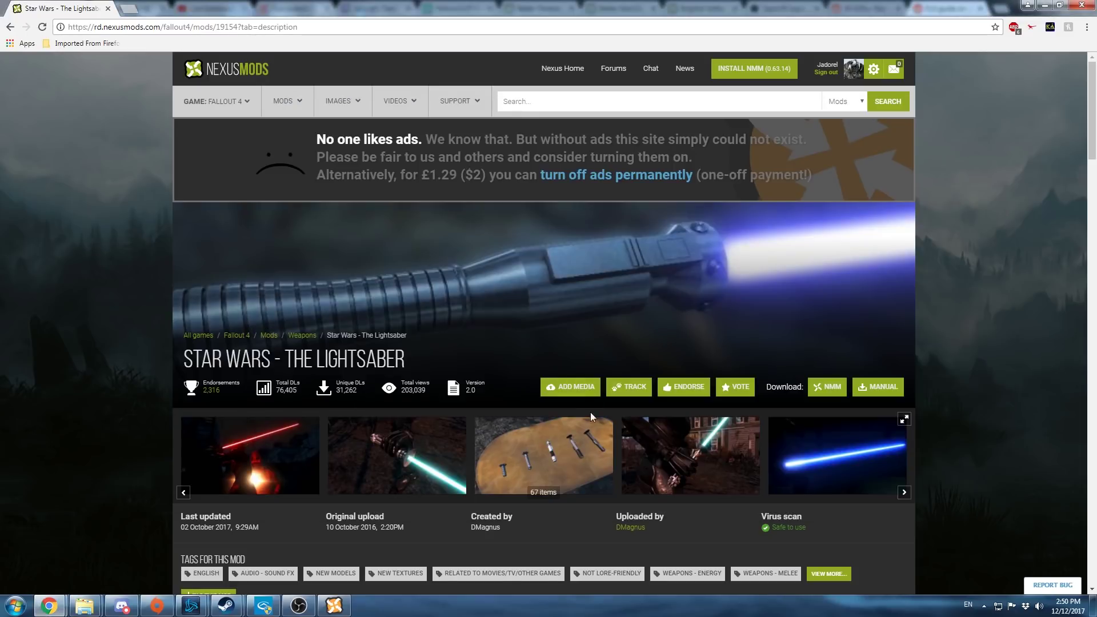
{"action": "scroll", "coordinate": [229, 388], "scroll_direction": "down", "scroll_amount": 3}
{"action": "left_click", "coordinate": [250, 448]}
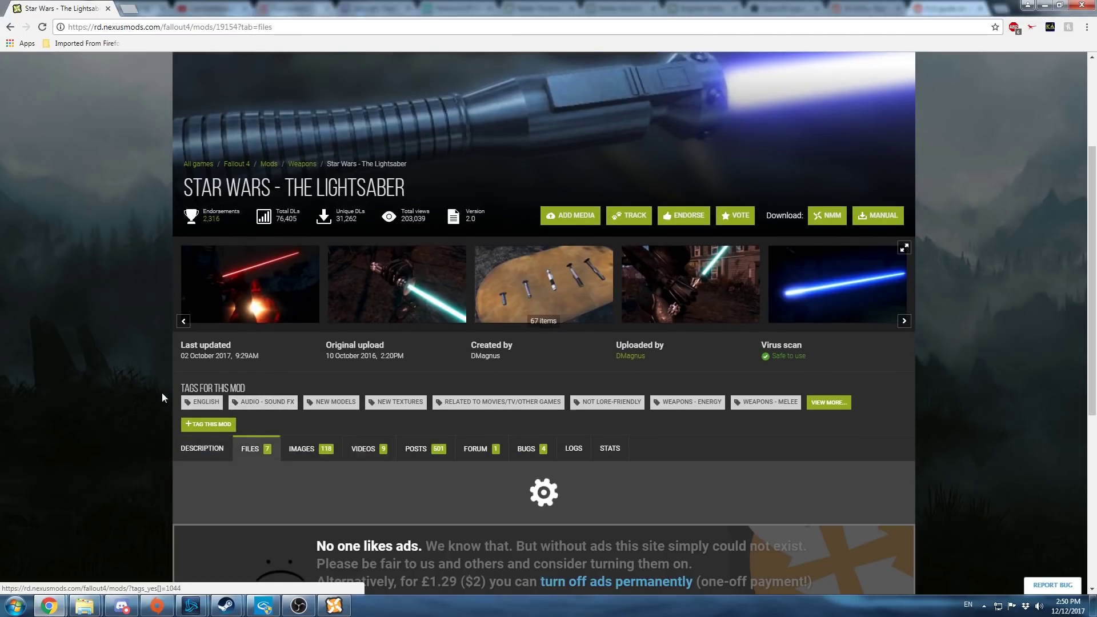
{"action": "scroll", "coordinate": [157, 392], "scroll_direction": "down", "scroll_amount": 5}
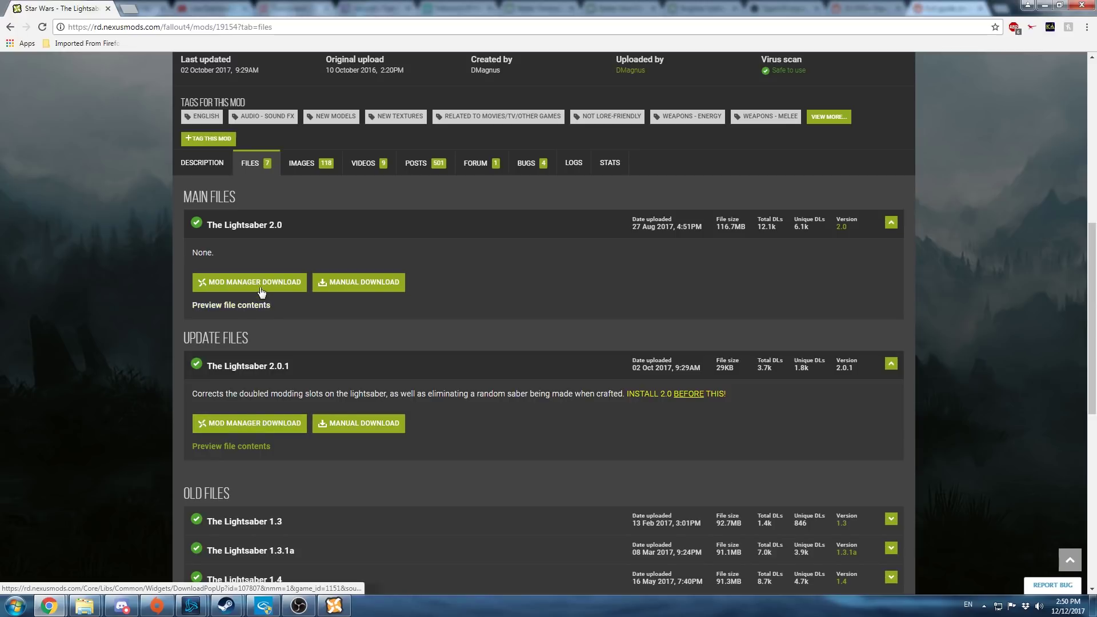
{"action": "left_click", "coordinate": [262, 432]}
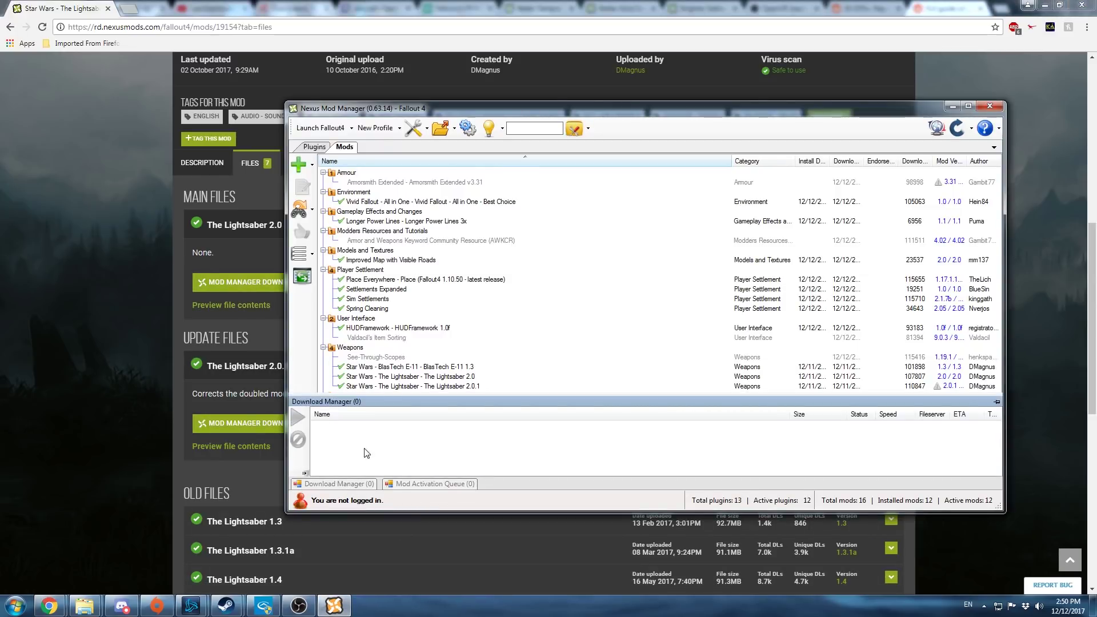
Step: Collapse the download list and view the details of The Lightsaber 2.0 and See-Through-Scopes mods
{"action": "left_click", "coordinate": [400, 376]}
{"action": "left_click", "coordinate": [997, 401]}
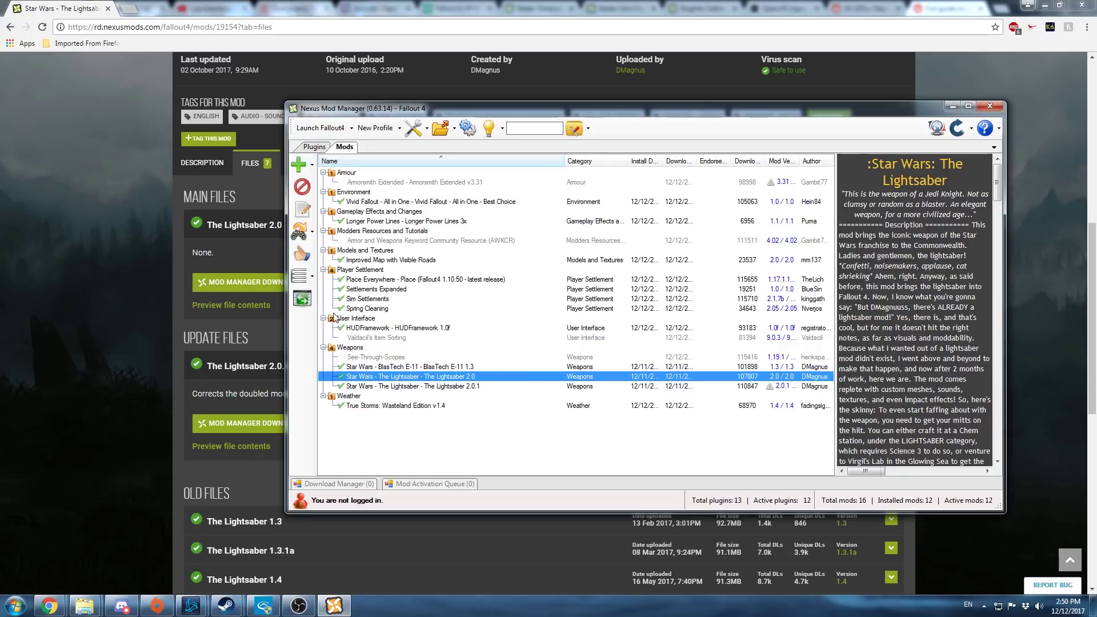
{"action": "left_click", "coordinate": [357, 358]}
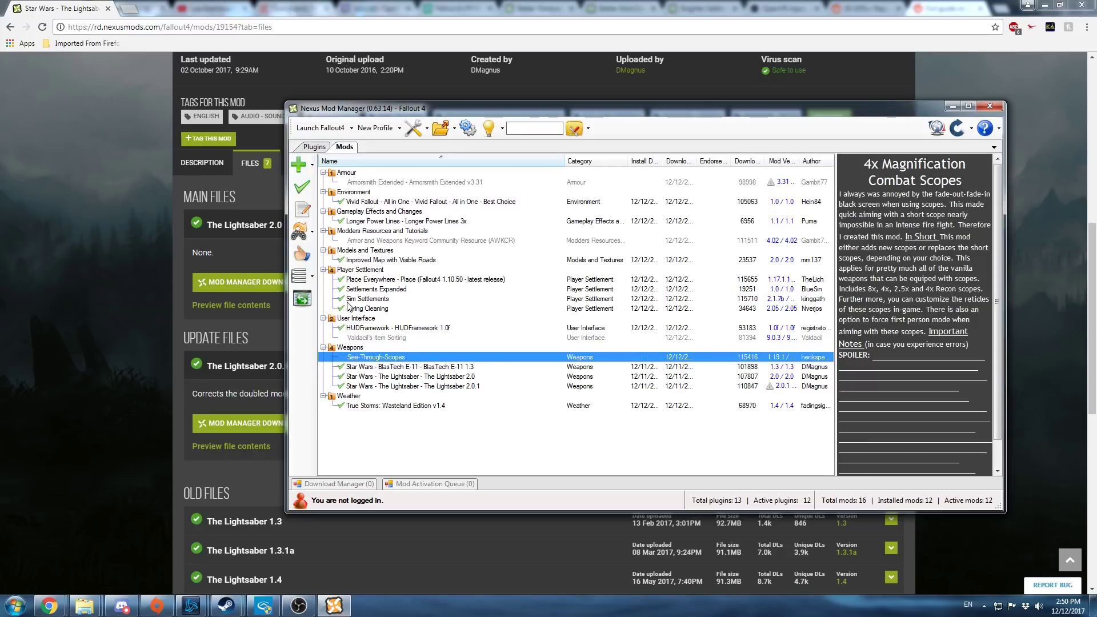
{"action": "left_click", "coordinate": [371, 377]}
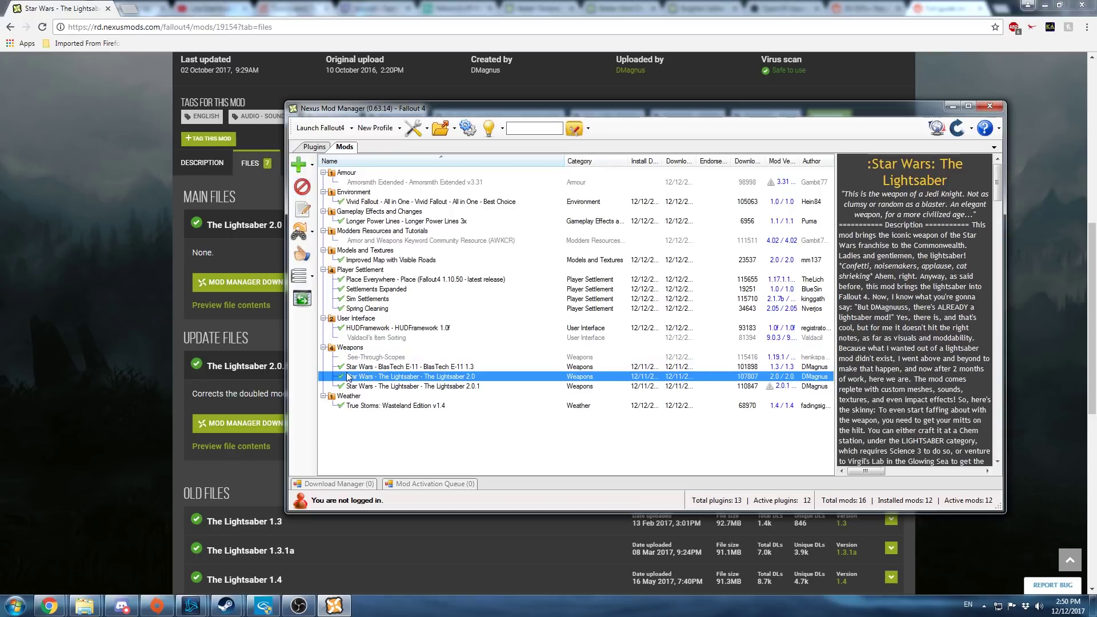
Step: Check the Fallout 4 VR directory in File Explorer, return to Nexus Mod Manager and clear the mod selection
{"action": "left_click", "coordinate": [84, 605]}
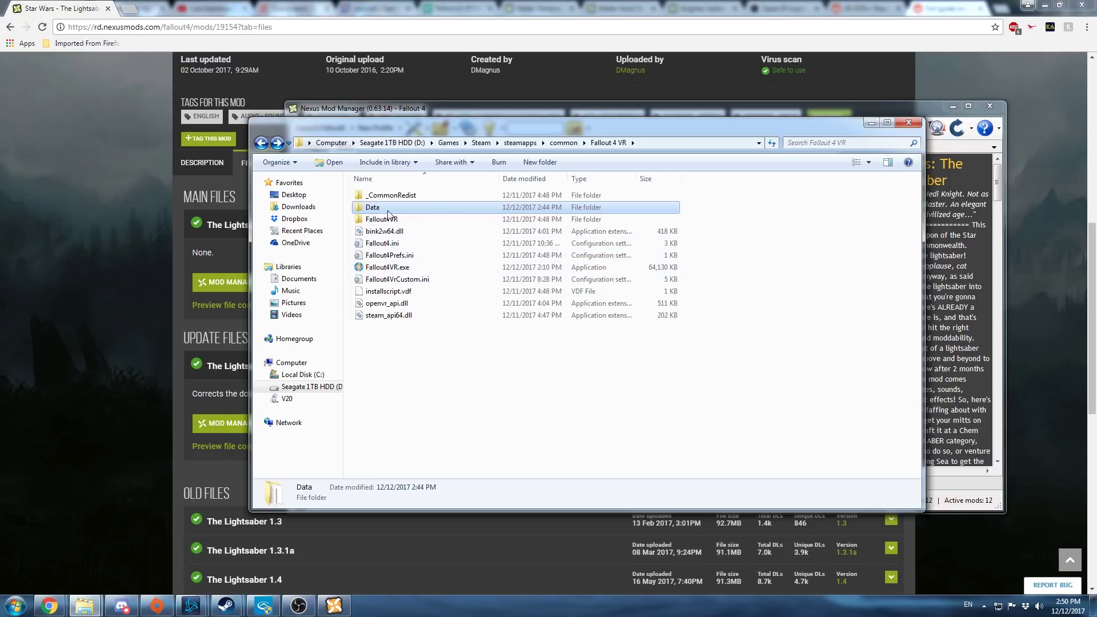
{"action": "left_click", "coordinate": [871, 122]}
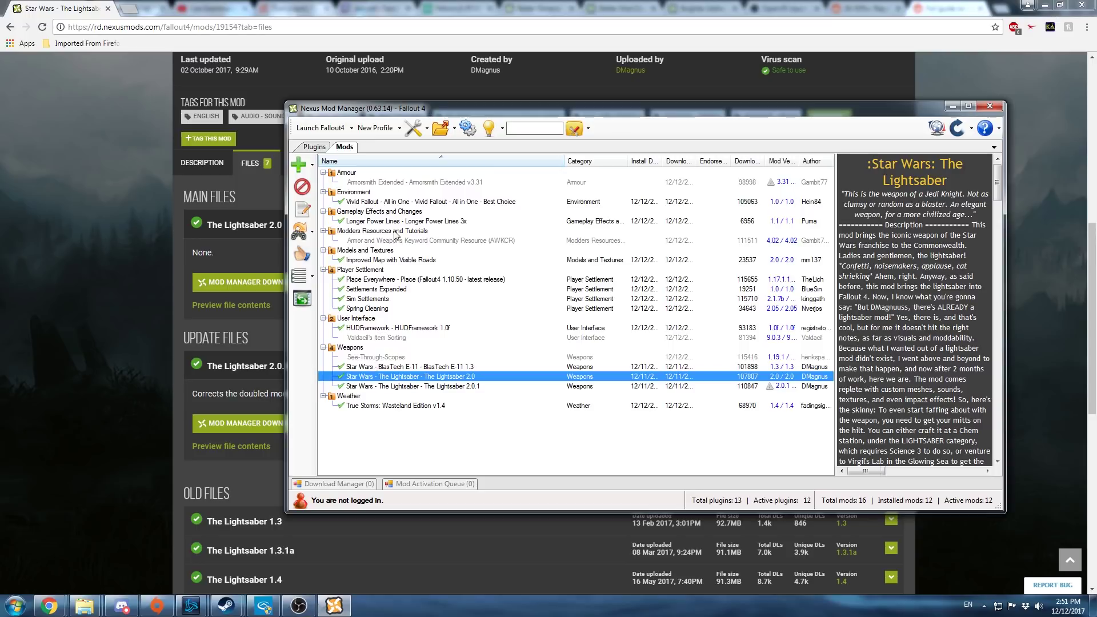
{"action": "mouse_move", "coordinate": [85, 606]}
{"action": "left_click", "coordinate": [422, 446]}
Step: Open the user's Roaming folder through the system search with %appdata%
{"action": "key", "text": "super"}
{"action": "key", "text": "super"}
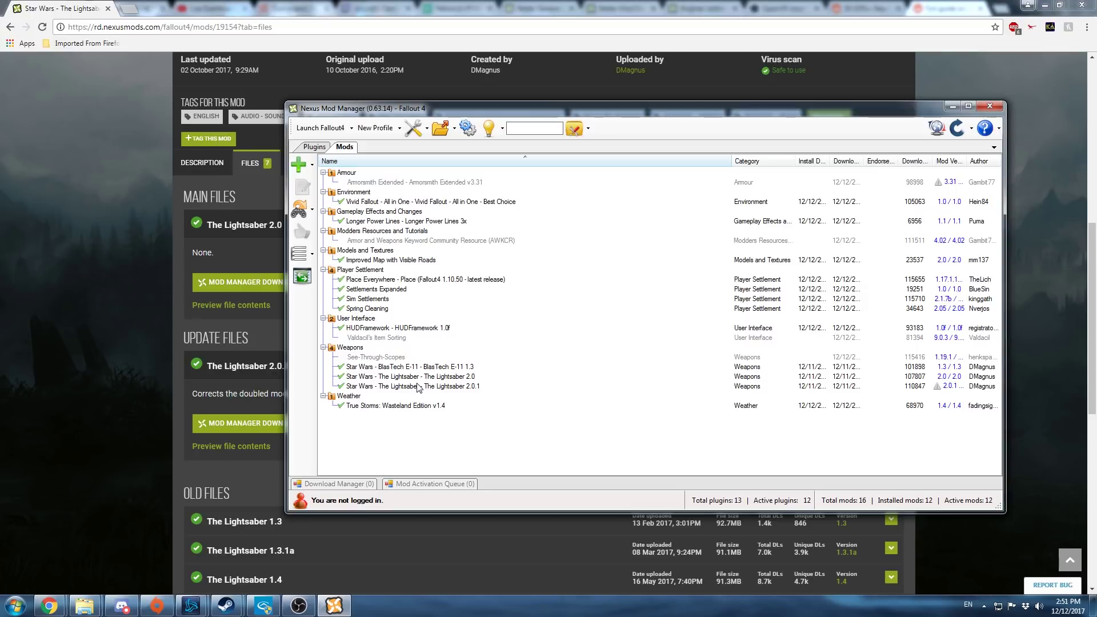
{"action": "key", "text": "super"}
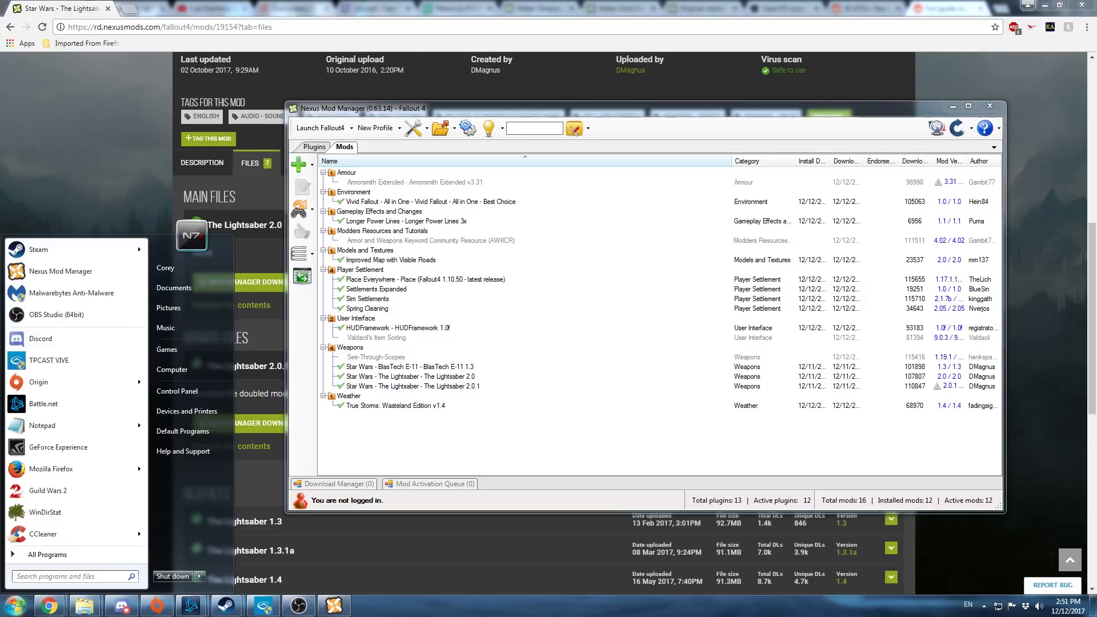
{"action": "type", "text": "%appdata"}
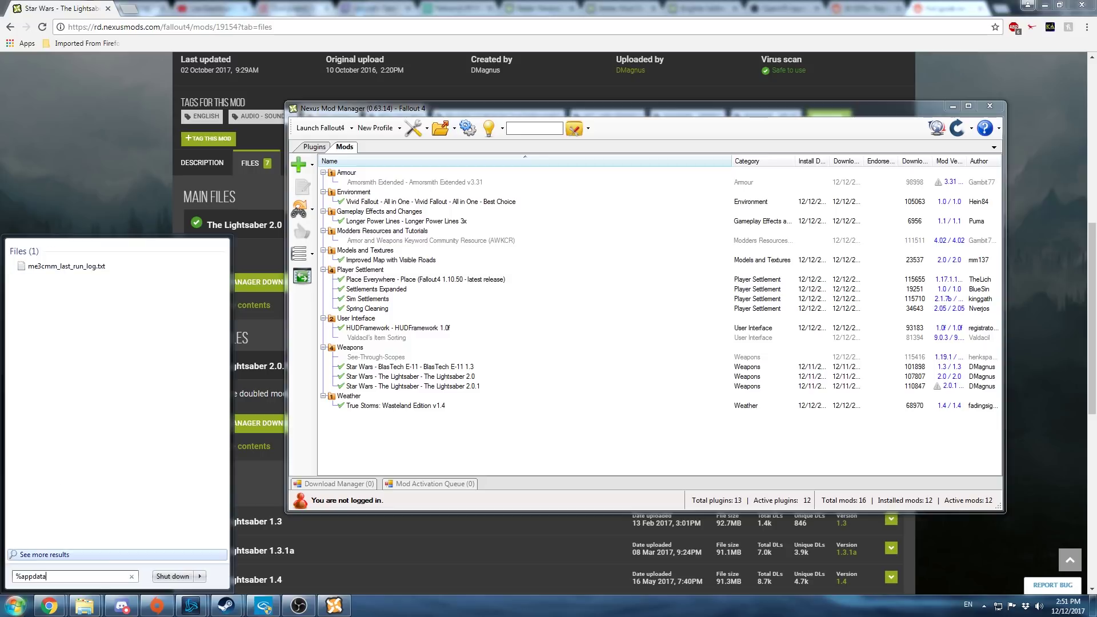
{"action": "type", "text": "%"}
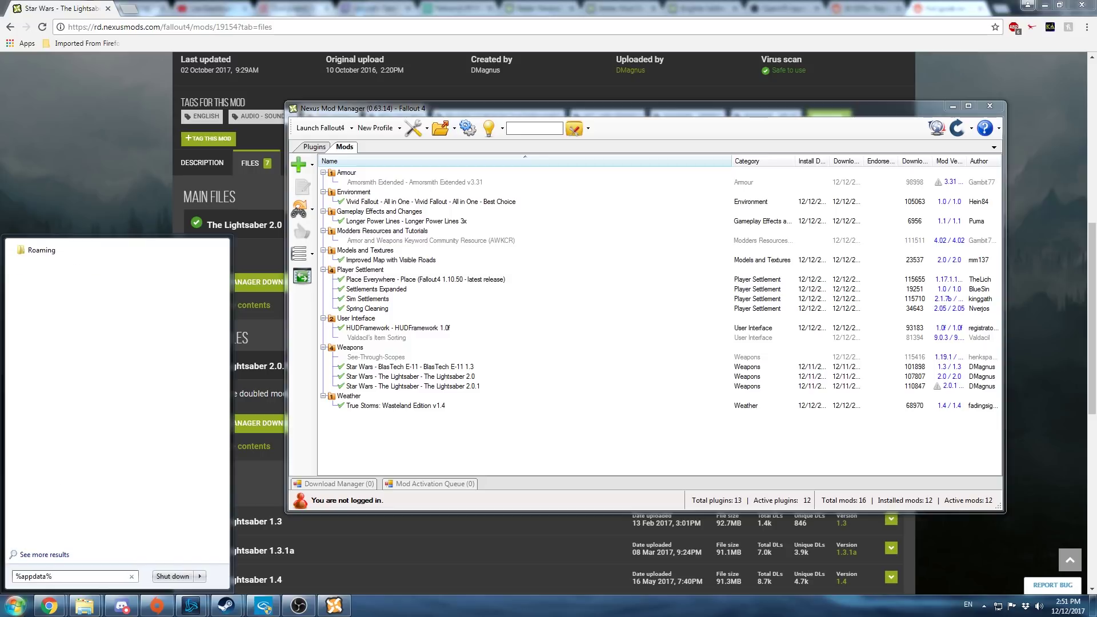
{"action": "key", "text": "Return"}
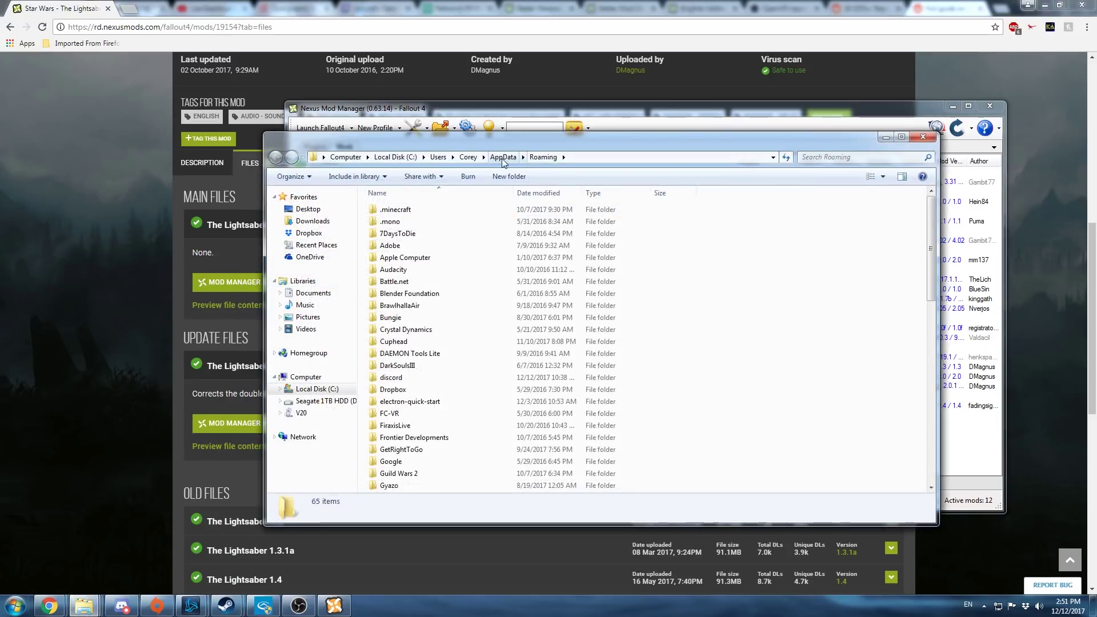
Step: Go up to AppData and open the Fallout4 folder inside Local, moving the Explorer window aside
{"action": "left_click", "coordinate": [503, 159]}
{"action": "double_click", "coordinate": [451, 209]}
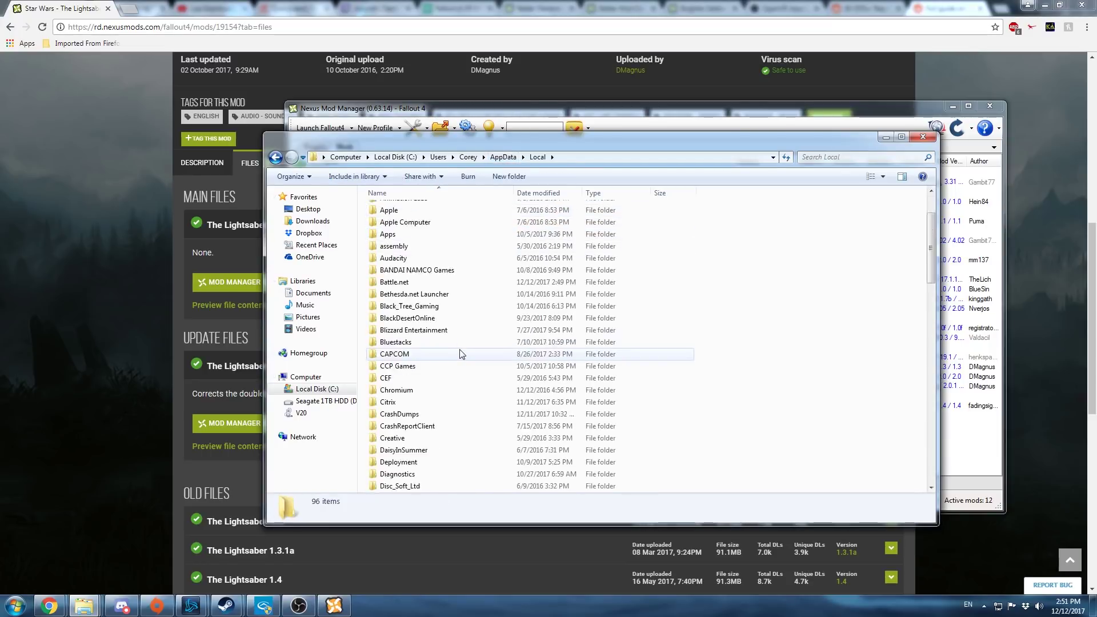
{"action": "scroll", "coordinate": [461, 354], "scroll_direction": "down", "scroll_amount": 6}
{"action": "left_click_drag", "start_coordinate": [435, 143], "coordinate": [300, 133]}
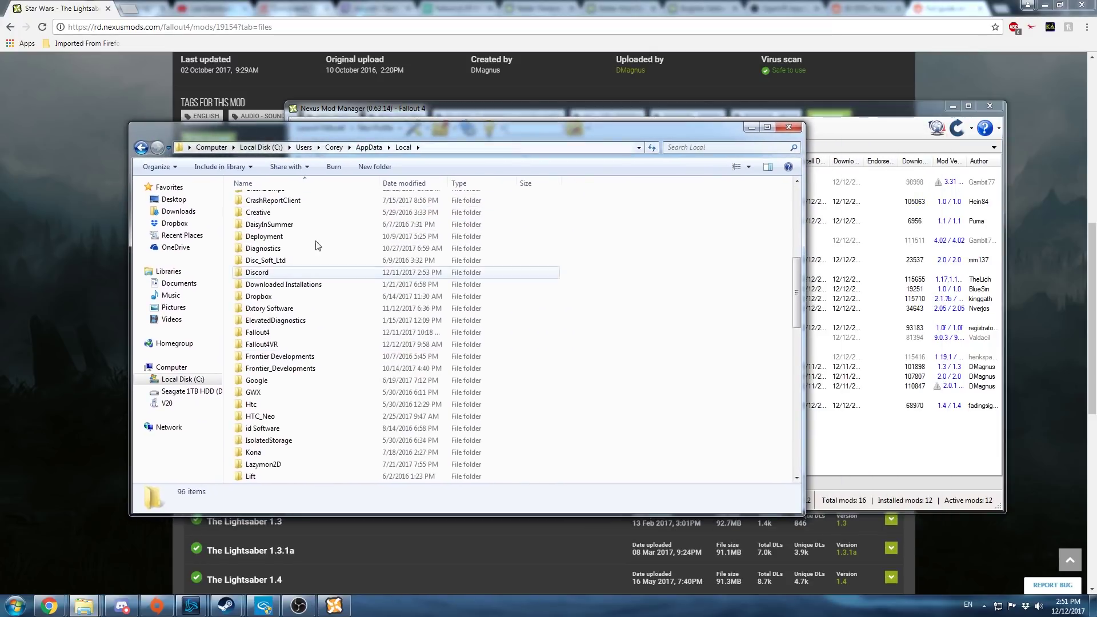
{"action": "double_click", "coordinate": [270, 334]}
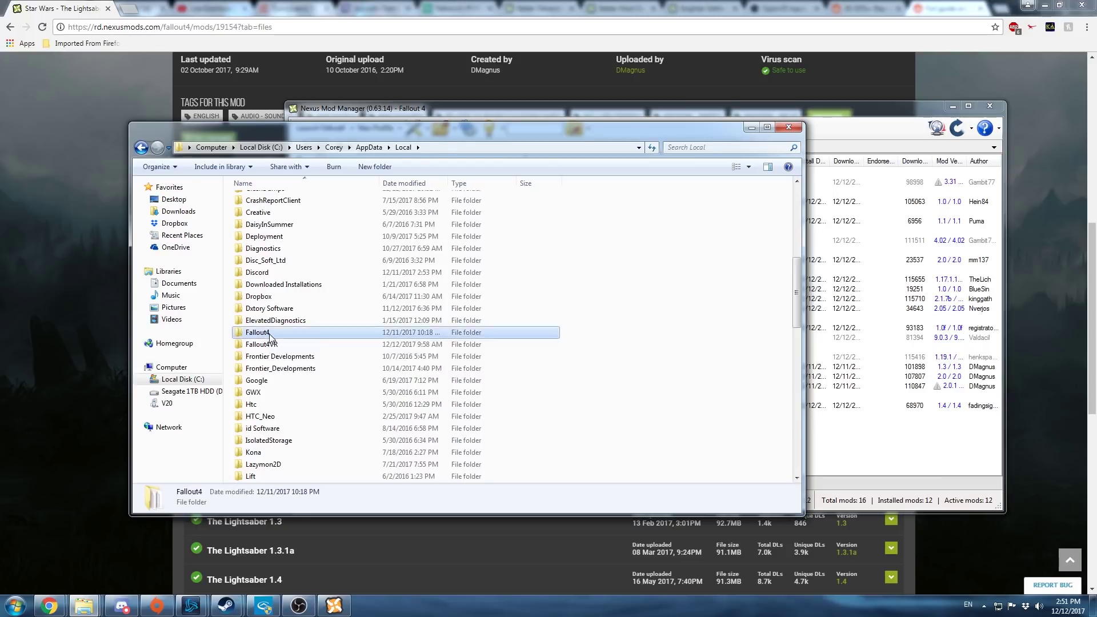
Step: Open plugins.txt to review its list of plugins, close it and return to Nexus Mod Manager
{"action": "double_click", "coordinate": [257, 248]}
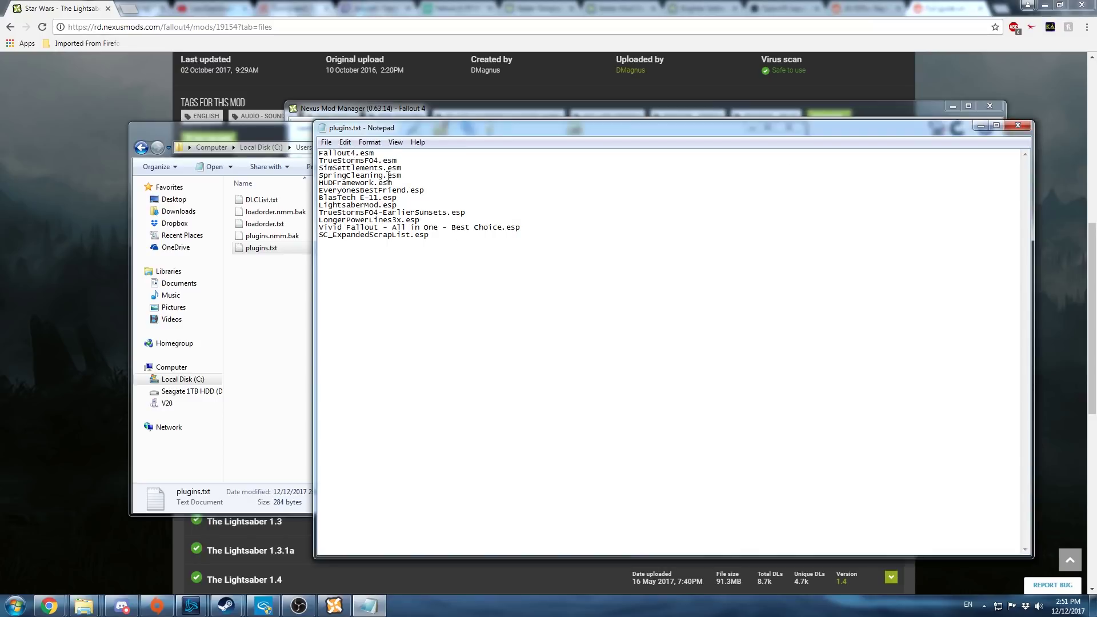
{"action": "left_click", "coordinate": [1019, 128]}
{"action": "left_click", "coordinate": [591, 112]}
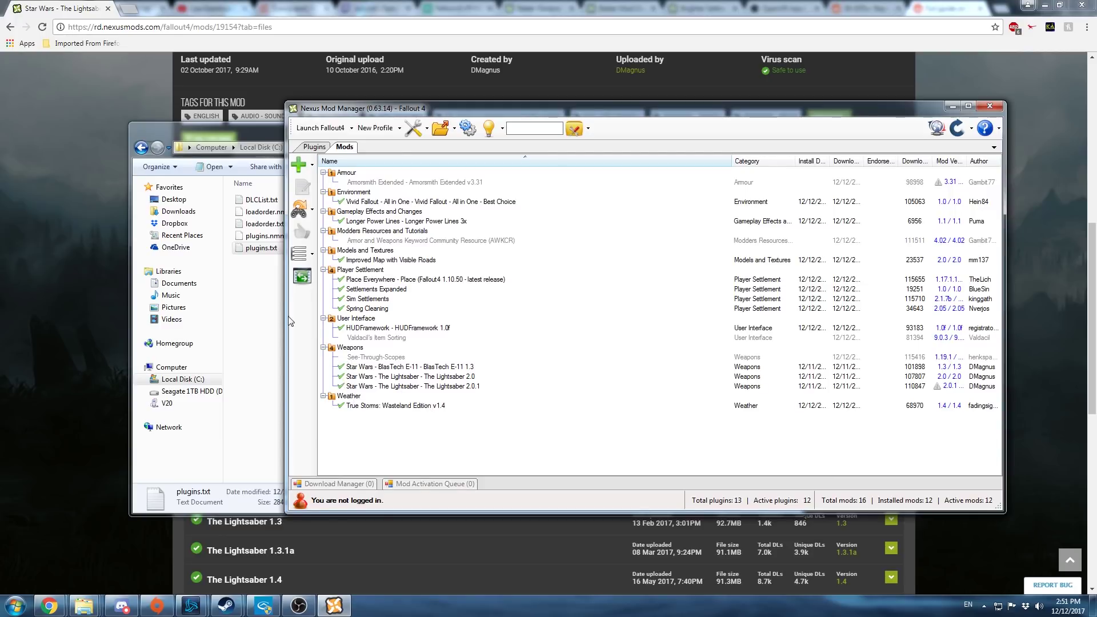
Step: Bring the Local Fallout4 folder back to the front, reopen its plugins.txt for another look and close it
{"action": "left_click", "coordinate": [266, 321]}
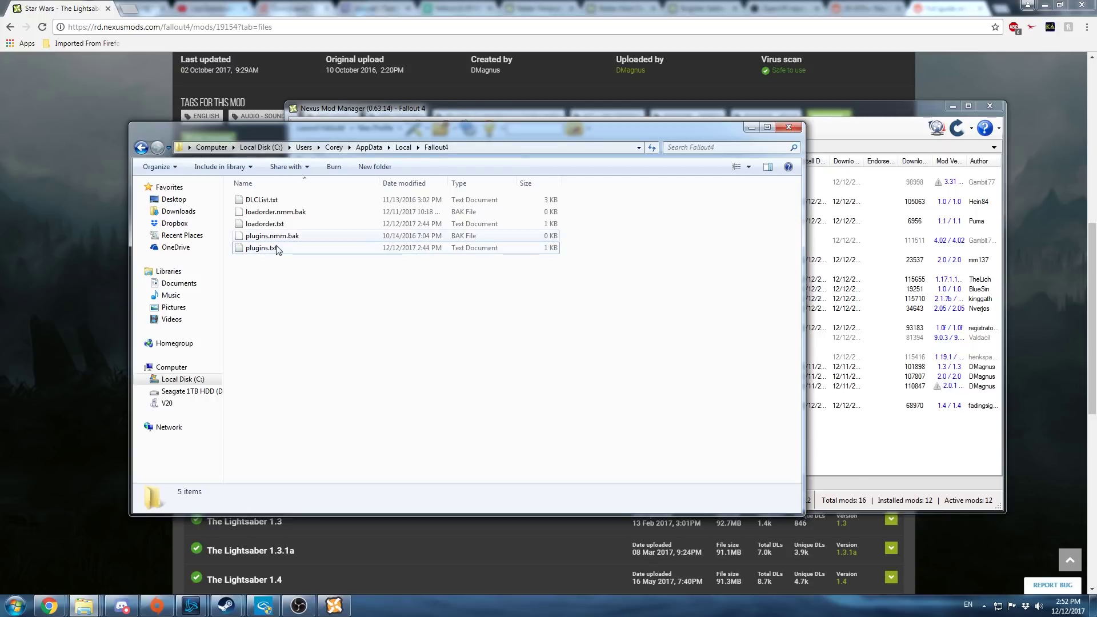
{"action": "left_click", "coordinate": [257, 252]}
{"action": "double_click", "coordinate": [257, 252]}
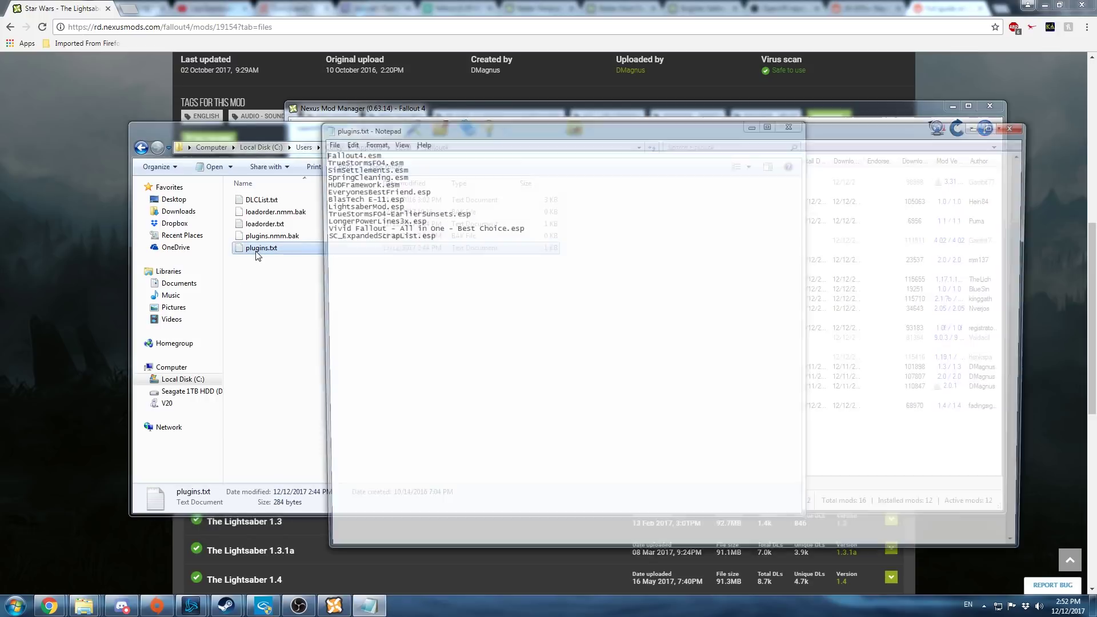
{"action": "left_click", "coordinate": [1015, 127]}
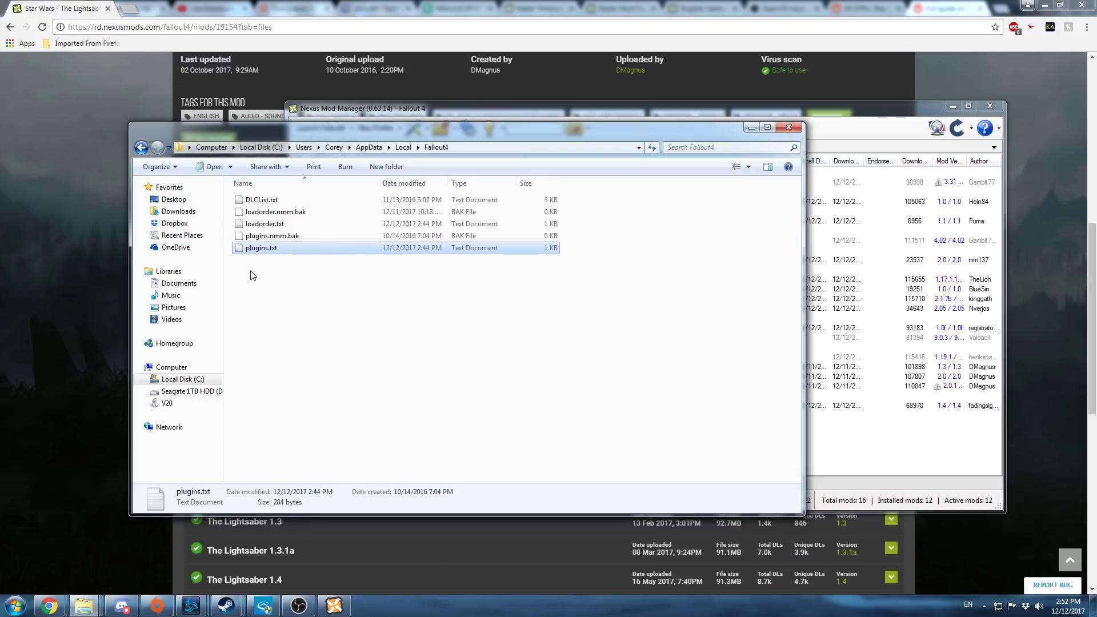
Step: Switch to the neighbouring Fallout4VR folder in Local, review the asterisk-marked entries in its plugins.txt, close it and return to Nexus Mod Manager
{"action": "key", "text": "BackSpace"}
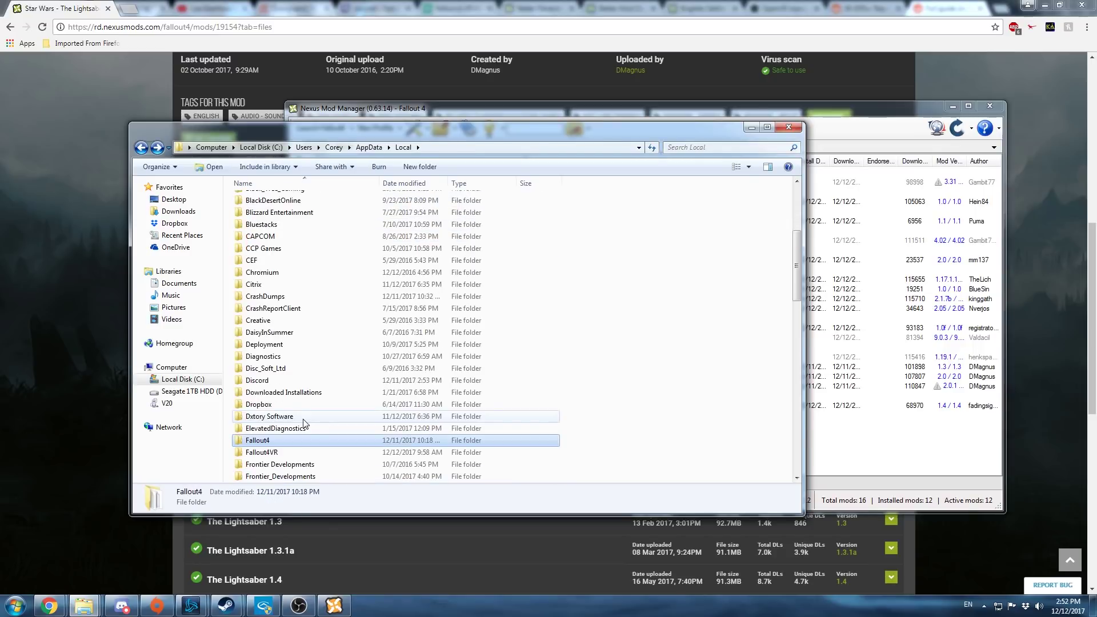
{"action": "double_click", "coordinate": [284, 451]}
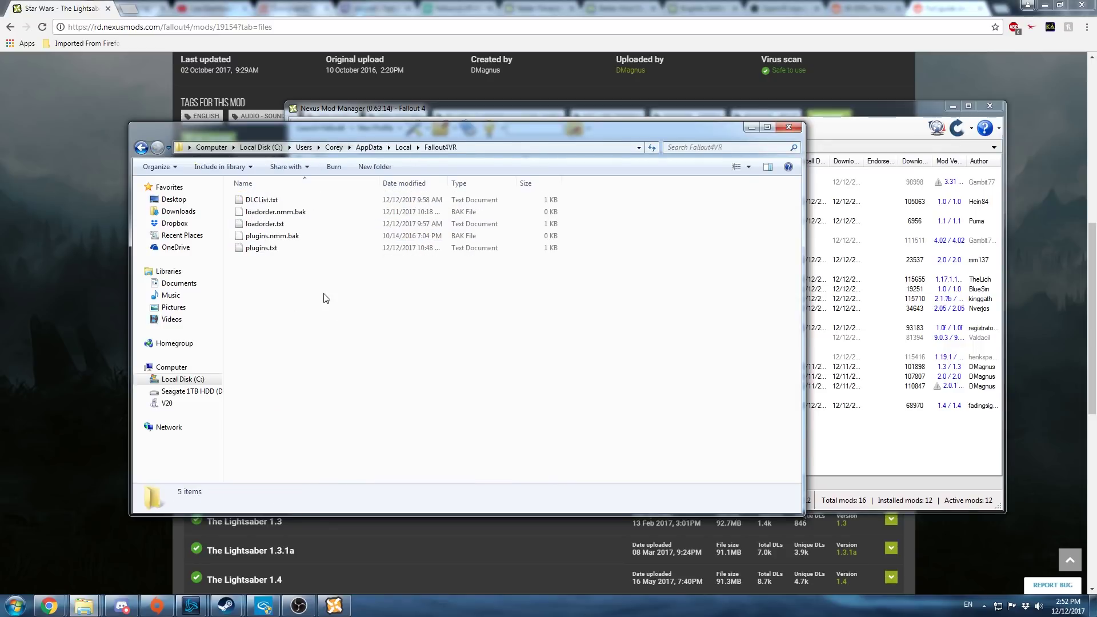
{"action": "double_click", "coordinate": [255, 249]}
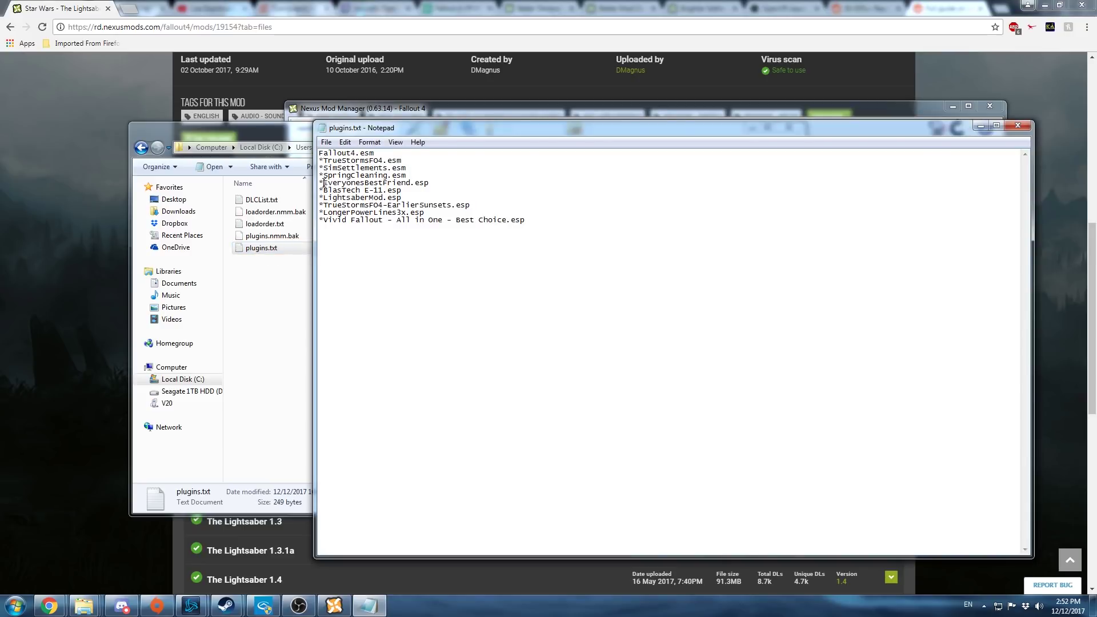
{"action": "left_click", "coordinate": [323, 219]}
{"action": "left_click", "coordinate": [1020, 127]}
{"action": "left_click", "coordinate": [598, 110]}
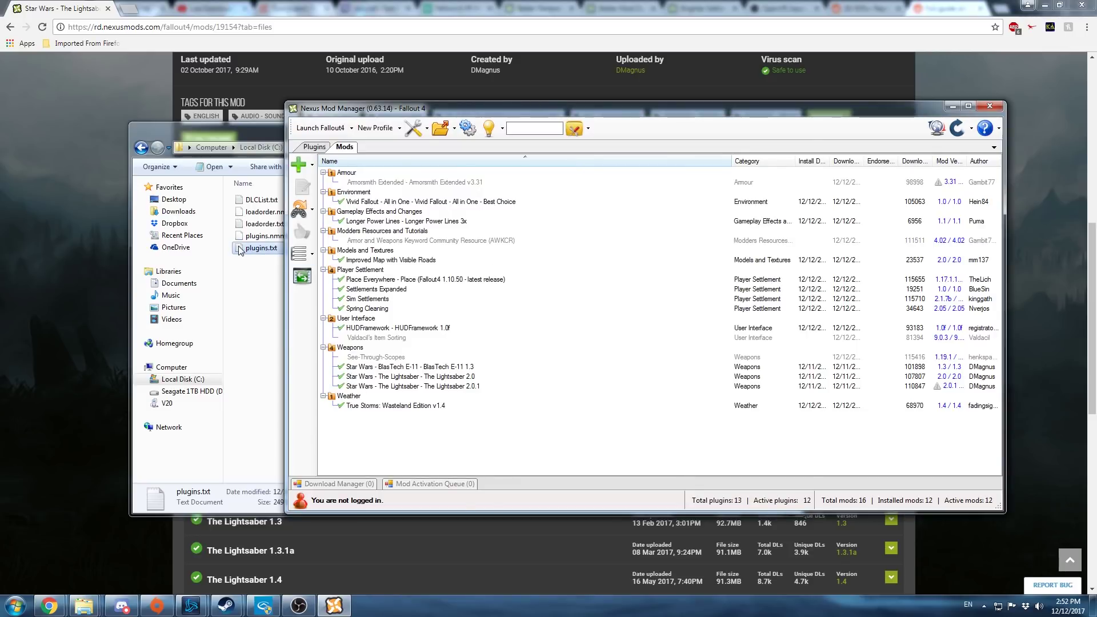
Step: Check the Fallout4VR plugins.txt once more, close it and bring Nexus Mod Manager back to the front
{"action": "double_click", "coordinate": [257, 248]}
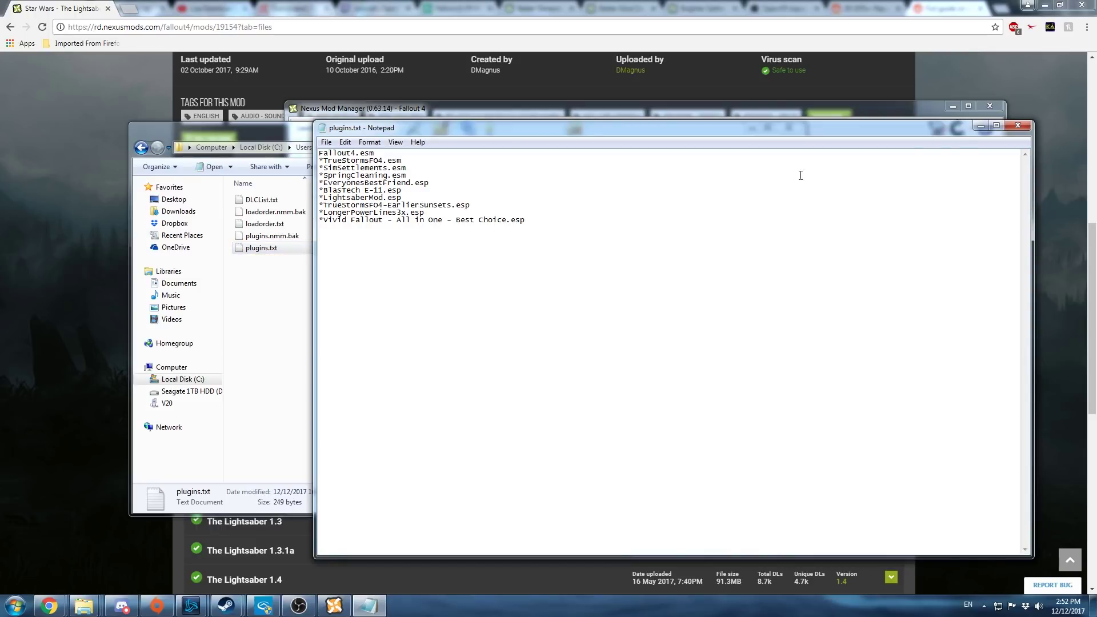
{"action": "left_click", "coordinate": [1018, 125]}
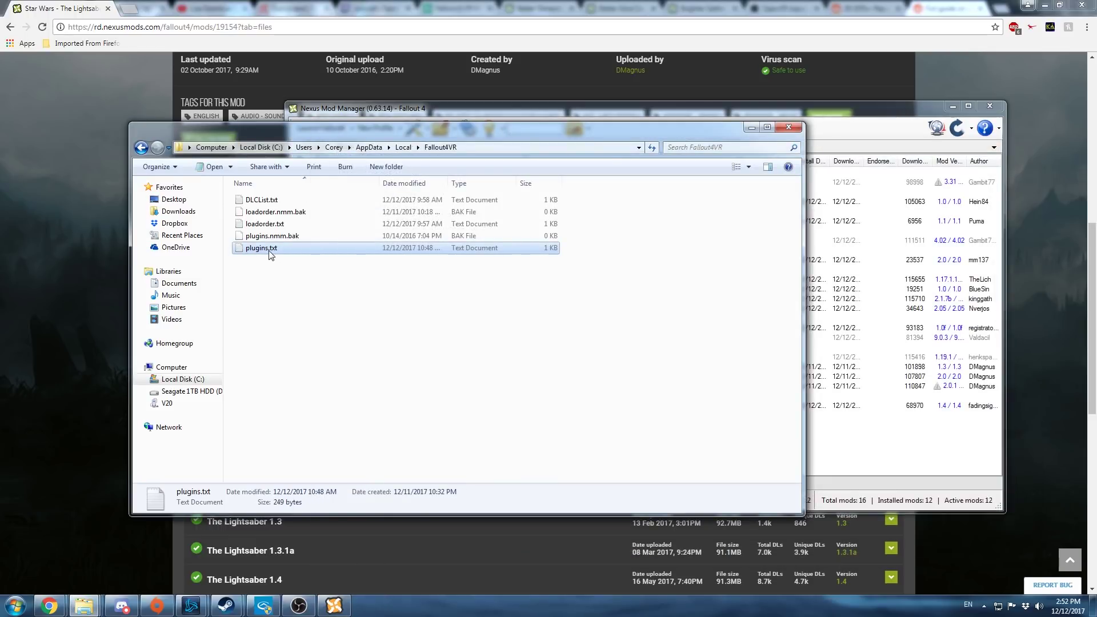
{"action": "left_click", "coordinate": [516, 110]}
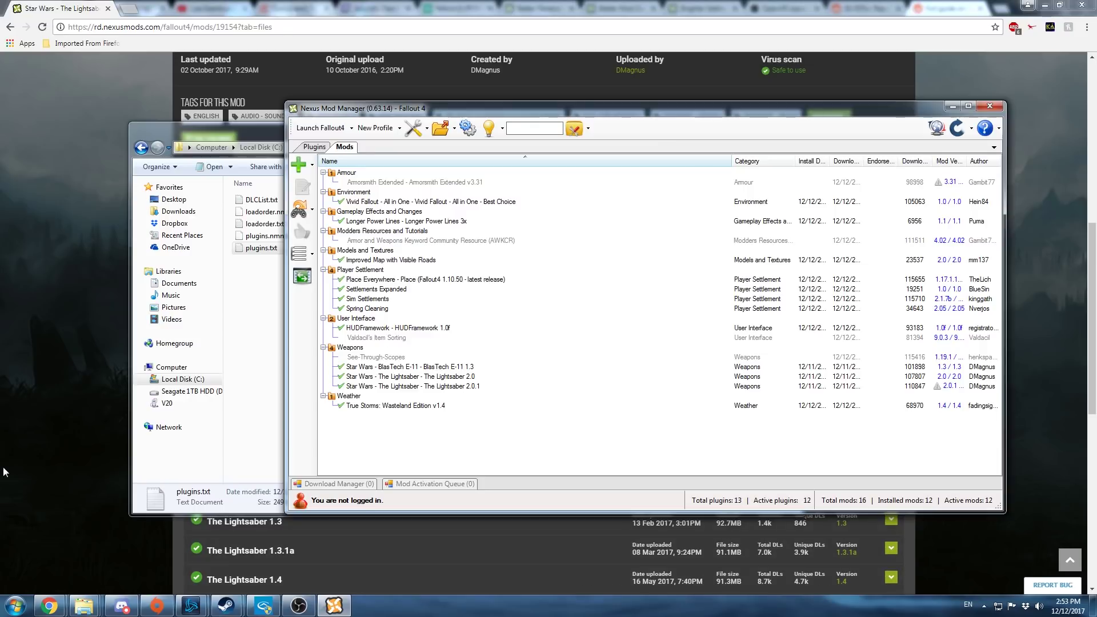
Step: Try a manual download of The Lightsaber 2.0 main file from its Nexus Mods page and dismiss the download notice
{"action": "left_click", "coordinate": [45, 197]}
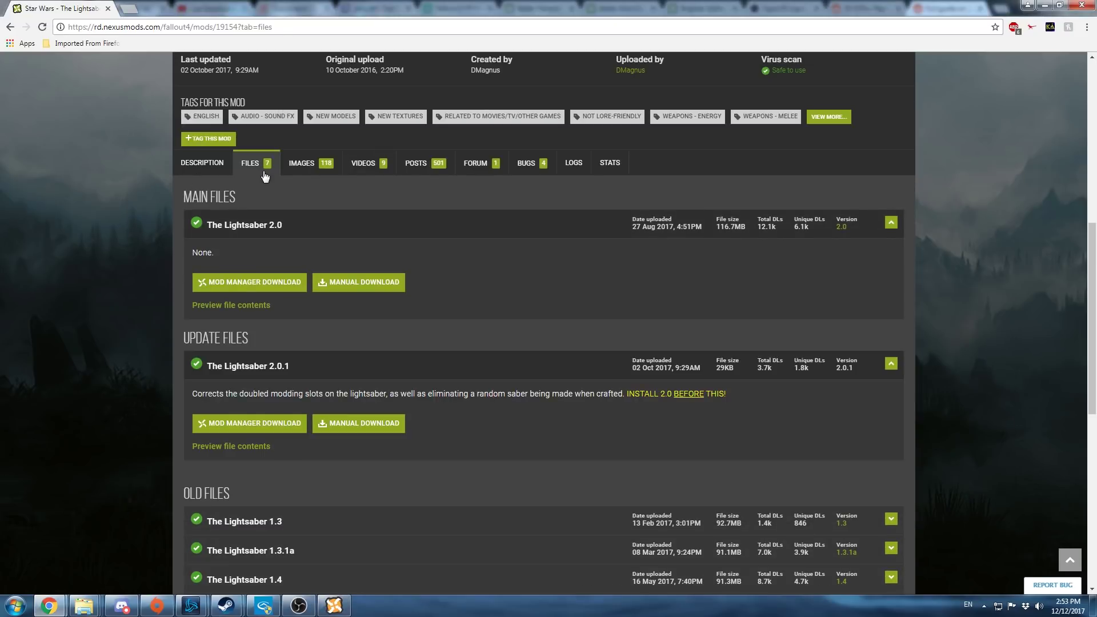
{"action": "left_click", "coordinate": [364, 283]}
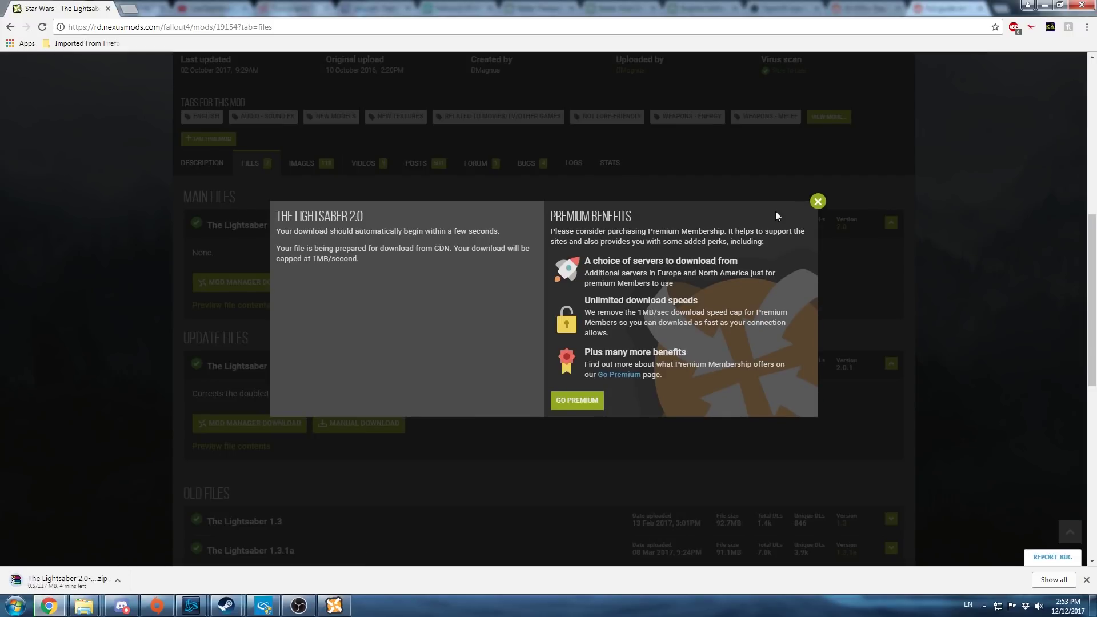
{"action": "left_click", "coordinate": [817, 201]}
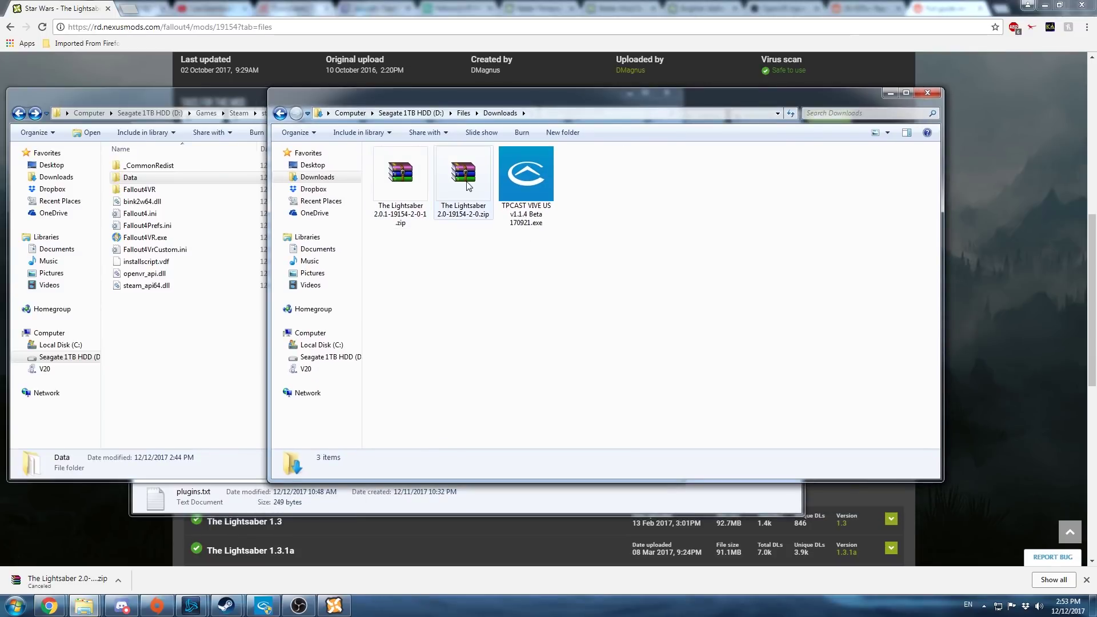
Step: Open The Lightsaber 2.0-19154-2-0.zip from Downloads, compare it with the Data folder of Fallout 4 VR and go back up to Fallout 4 VR
{"action": "double_click", "coordinate": [467, 186]}
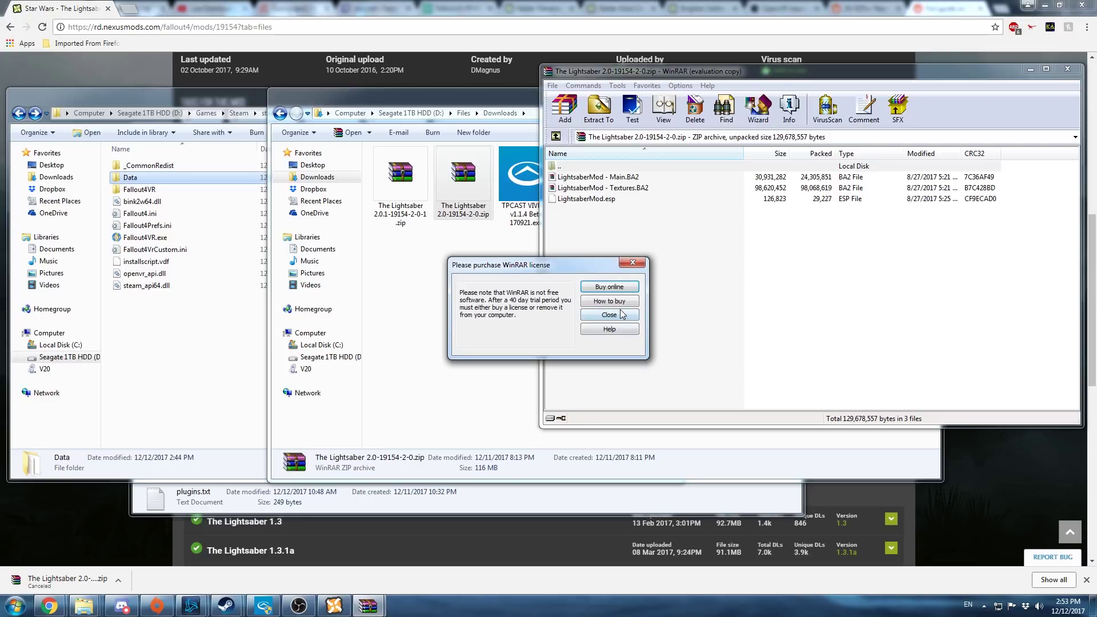
{"action": "left_click", "coordinate": [622, 312]}
{"action": "left_click", "coordinate": [154, 180]}
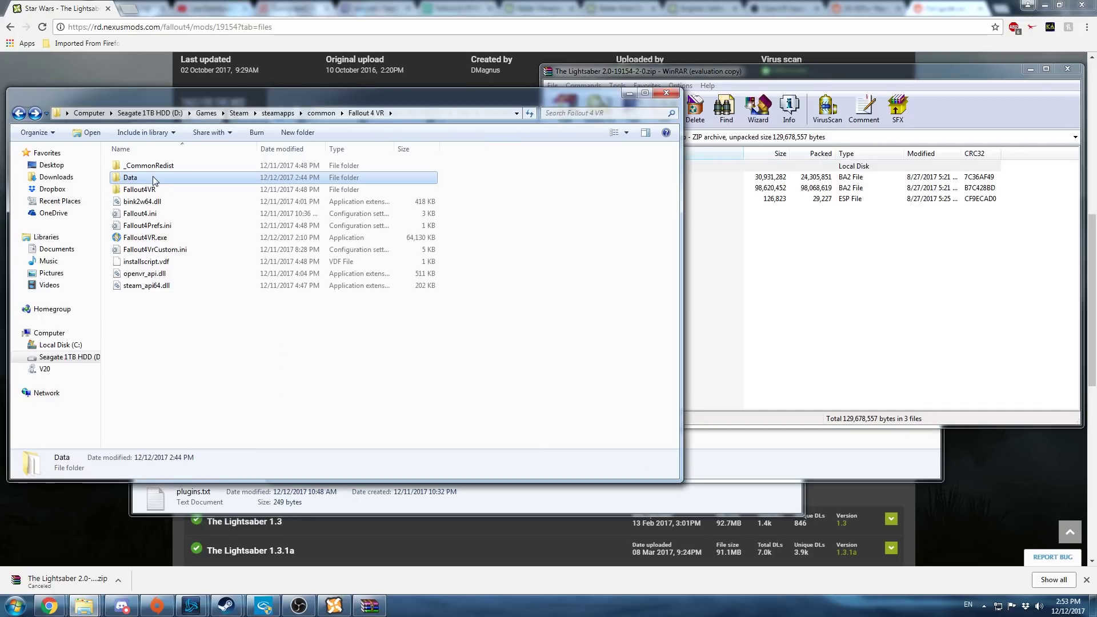
{"action": "left_click", "coordinate": [230, 296]}
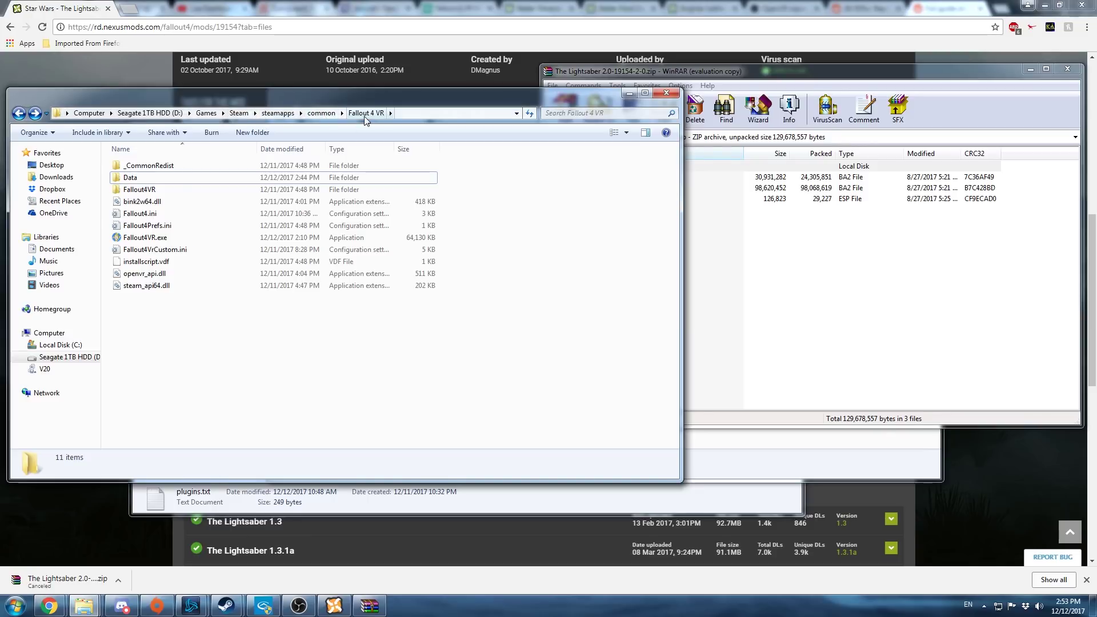
{"action": "double_click", "coordinate": [190, 182]}
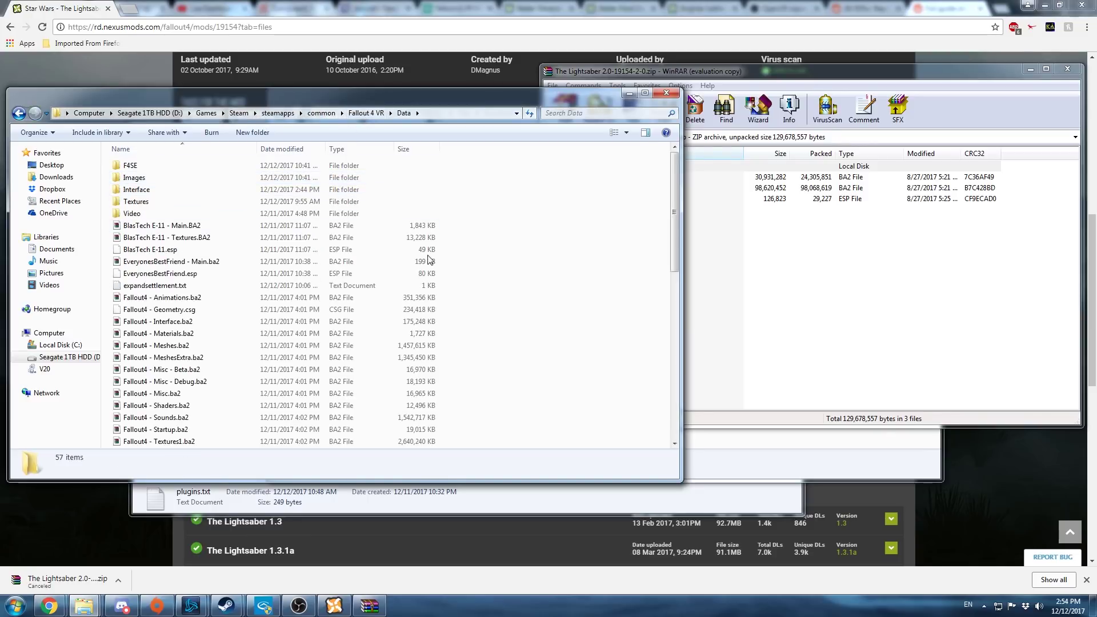
{"action": "left_click", "coordinate": [781, 313]}
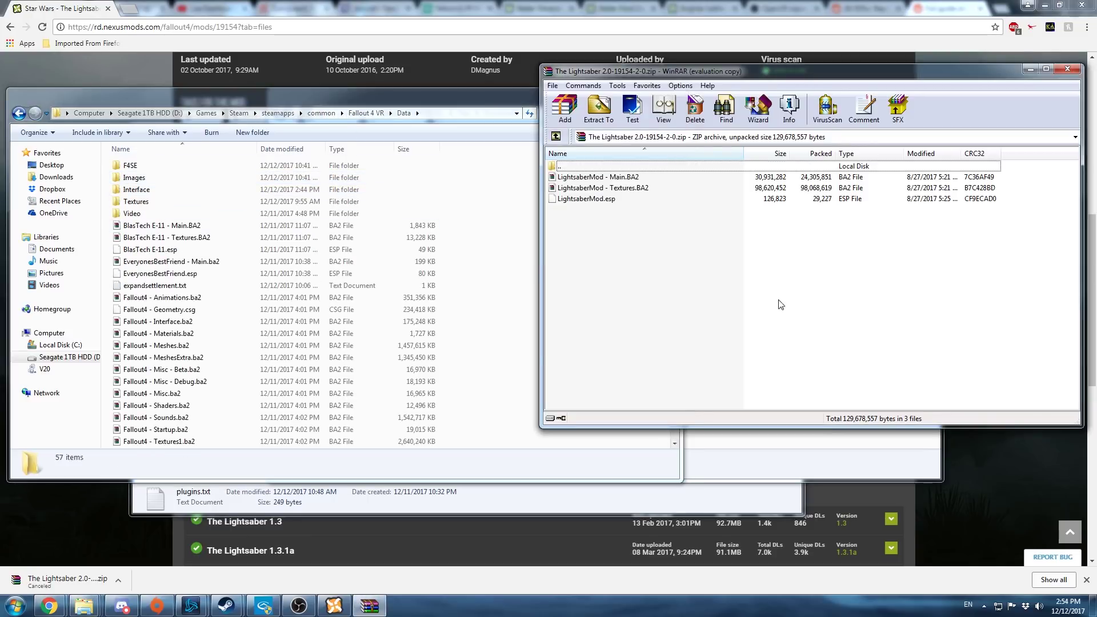
{"action": "left_click", "coordinate": [486, 361]}
{"action": "key", "text": "BackSpace"}
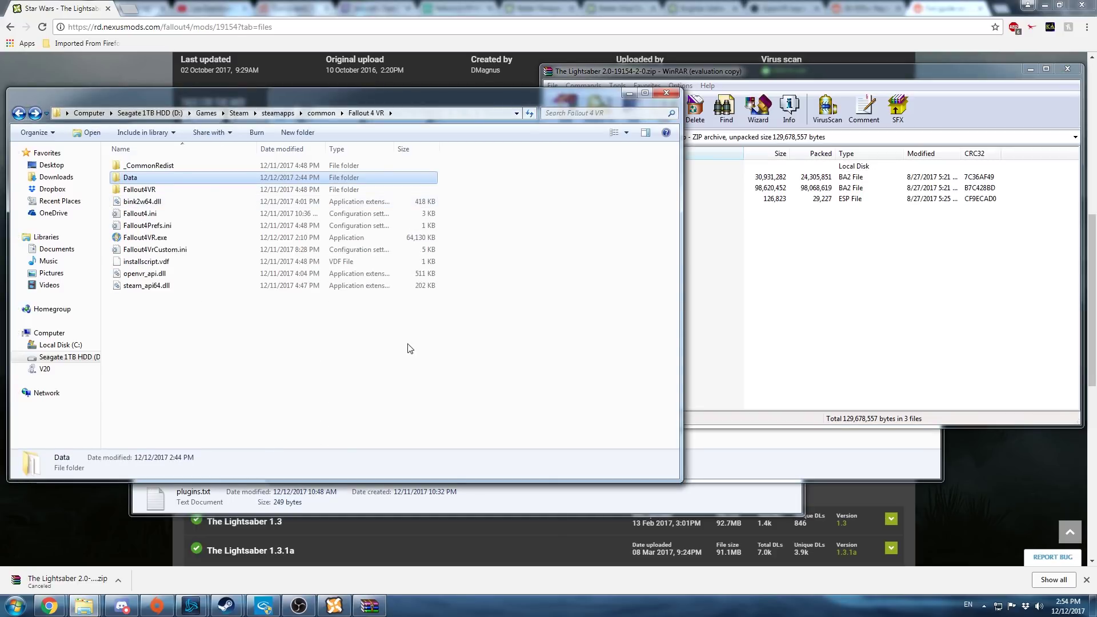
{"action": "left_click", "coordinate": [788, 299]}
Step: Open plugins.txt from the Local Fallout4VR folder, move it beside the archive to compare the LightsaberMod.esp entry, and close it
{"action": "mouse_move", "coordinate": [69, 611]}
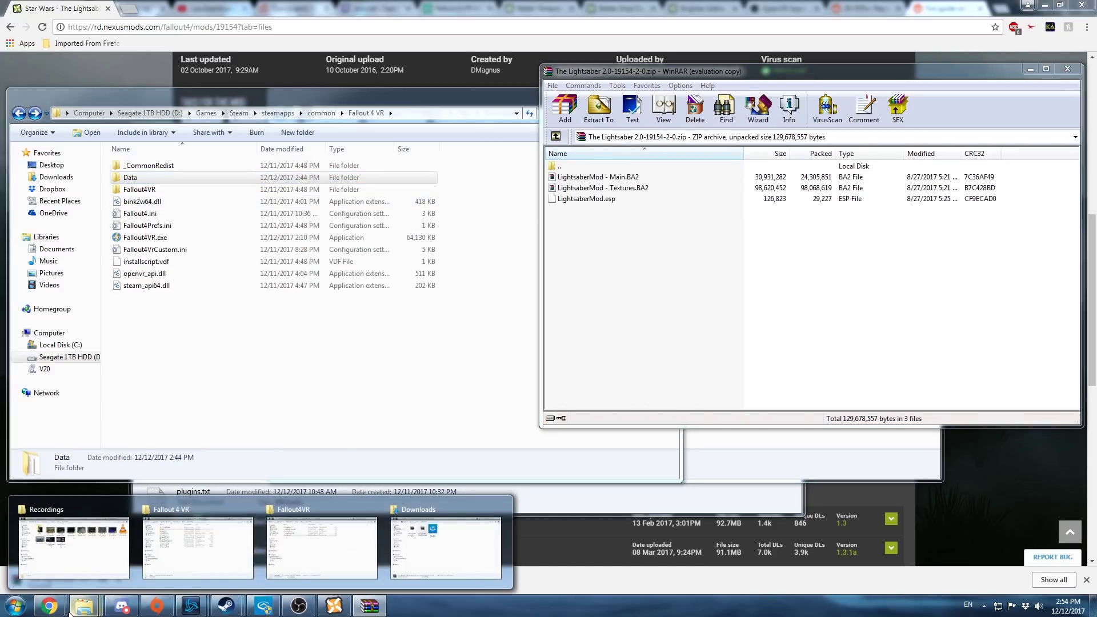
{"action": "left_click", "coordinate": [314, 548]}
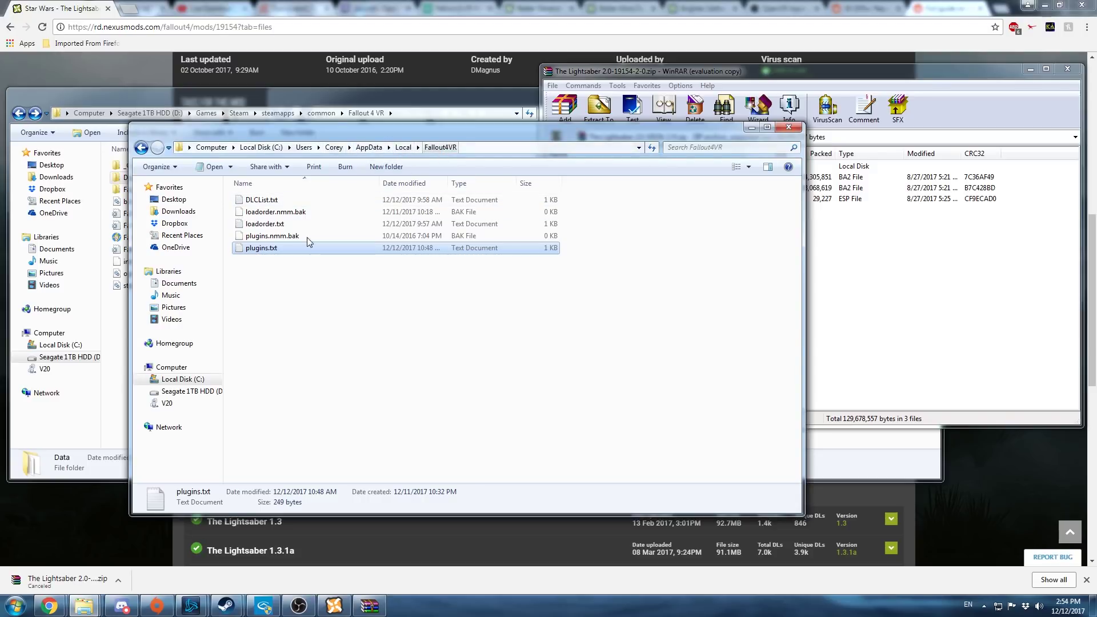
{"action": "left_click", "coordinate": [273, 247]}
{"action": "double_click", "coordinate": [304, 247]}
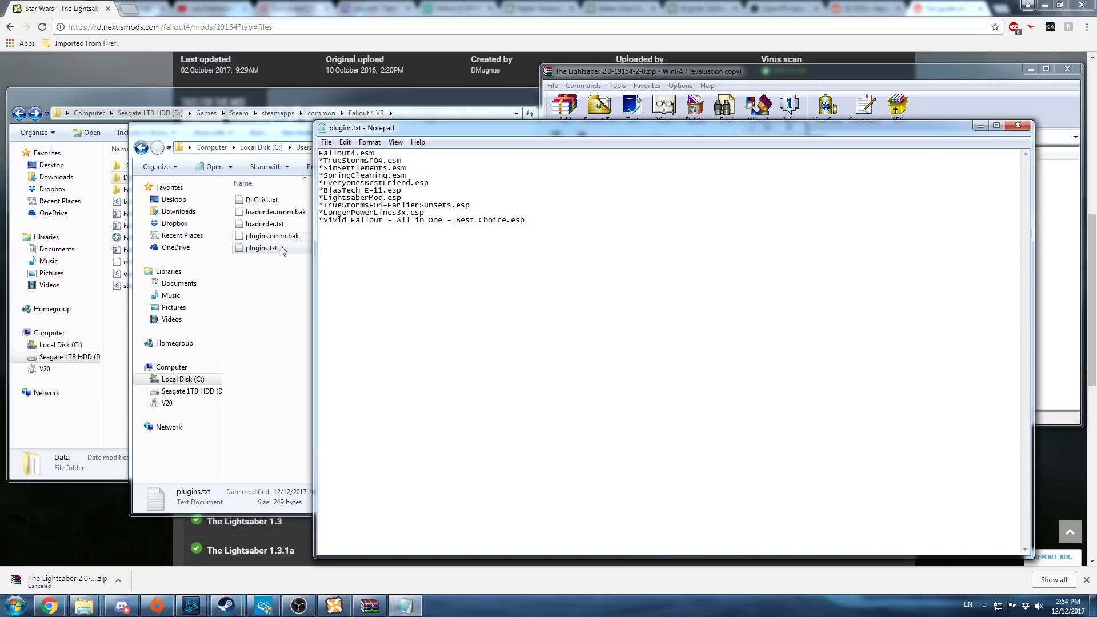
{"action": "left_click_drag", "start_coordinate": [403, 128], "coordinate": [252, 80]}
{"action": "left_click", "coordinate": [975, 316]}
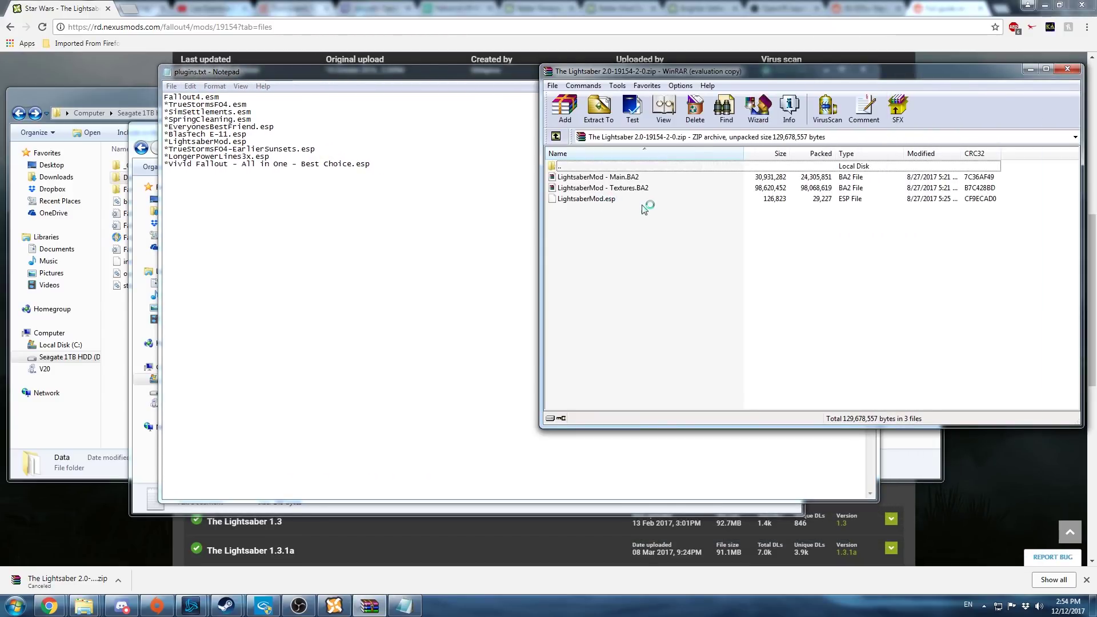
{"action": "left_click", "coordinate": [169, 142]}
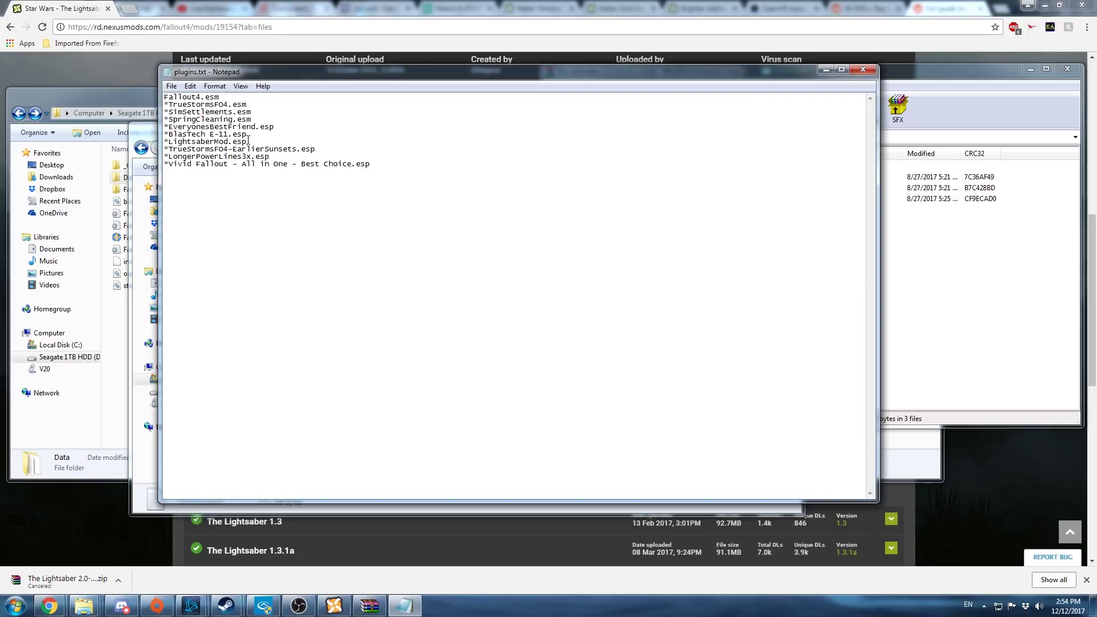
{"action": "left_click", "coordinate": [869, 72]}
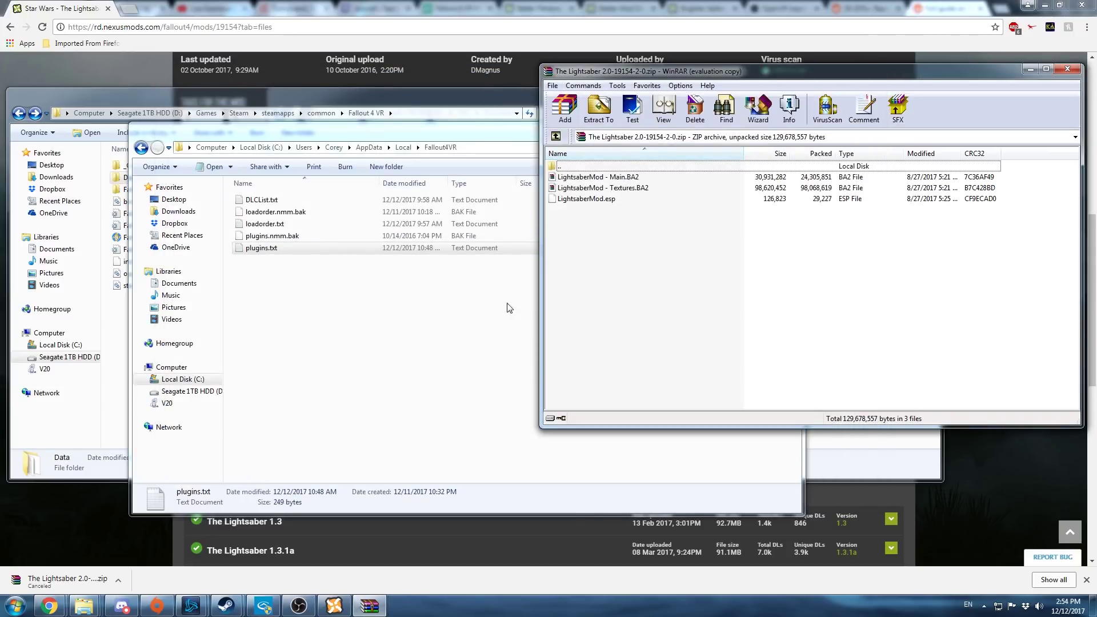
{"action": "left_click", "coordinate": [488, 286]}
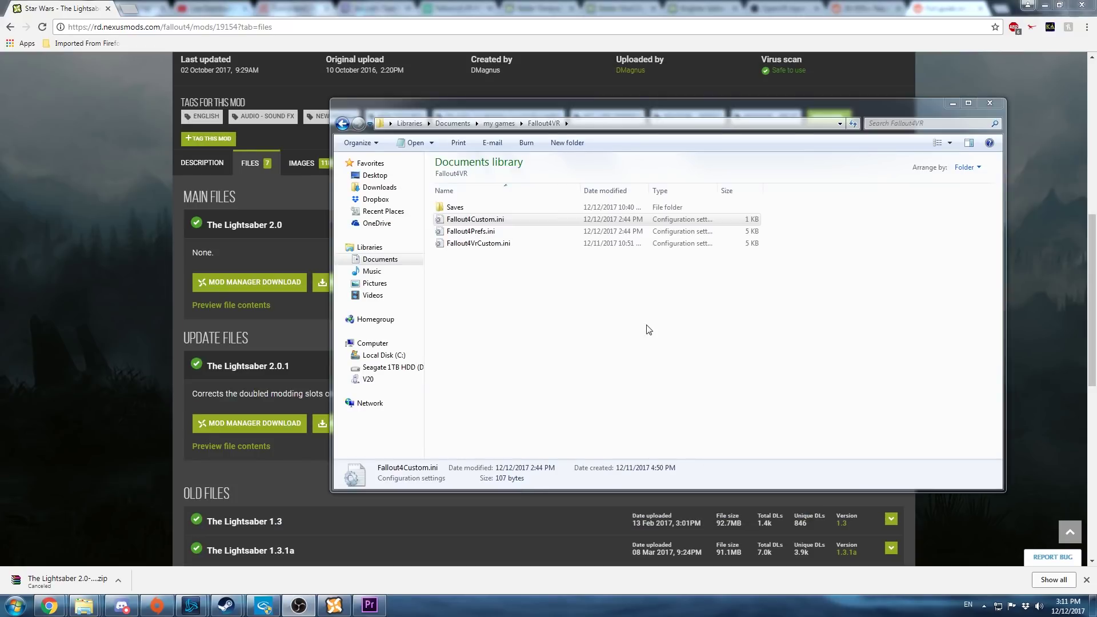
Step: Open Fallout4Custom.ini from Documents > my games > Fallout4VR, examine its [Archive] lines and close the file
{"action": "left_click", "coordinate": [646, 328]}
{"action": "left_click", "coordinate": [484, 220]}
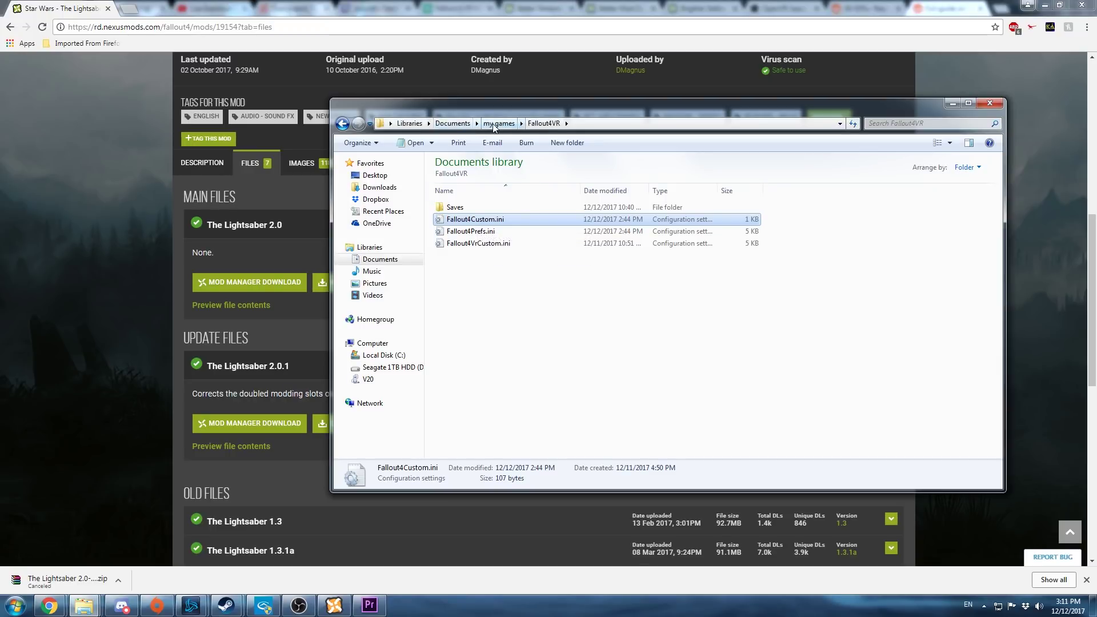
{"action": "double_click", "coordinate": [474, 225]}
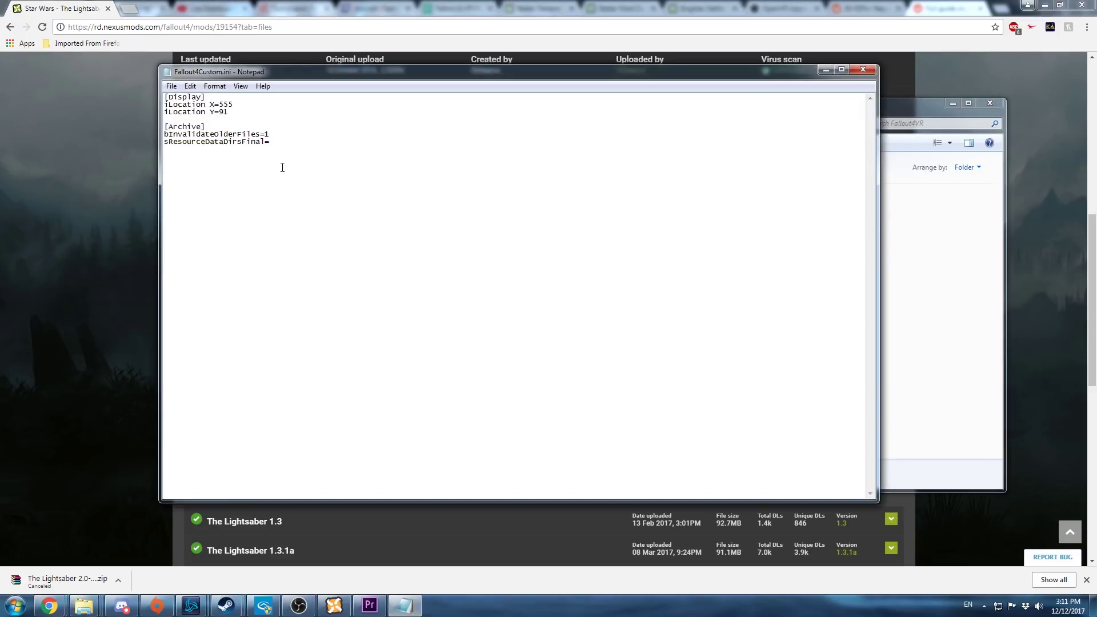
{"action": "left_click_drag", "start_coordinate": [282, 167], "coordinate": [130, 124]}
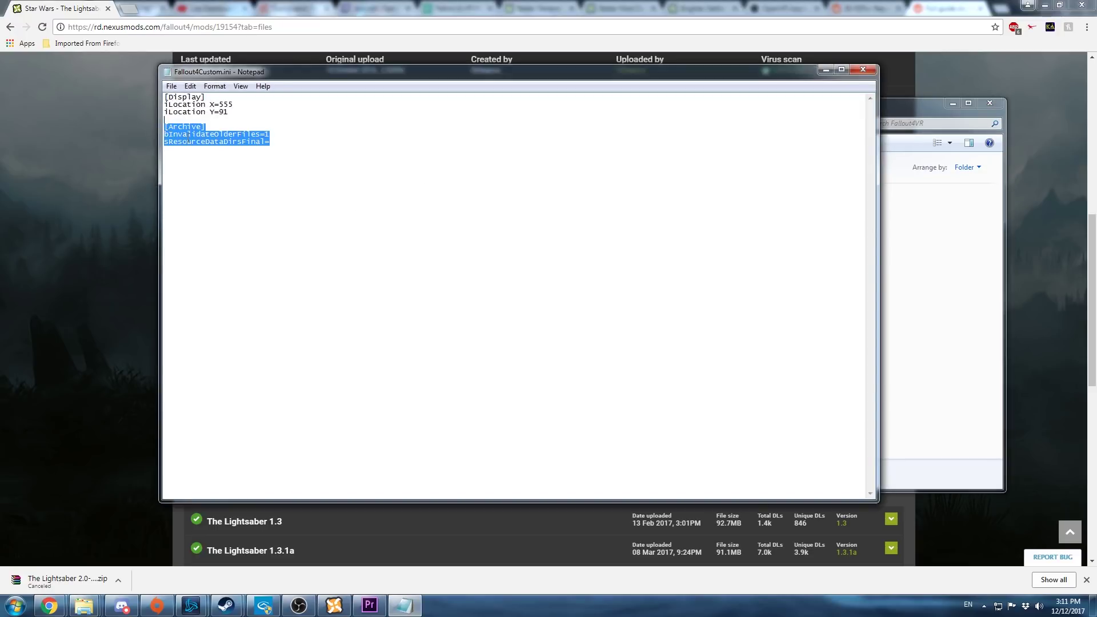
{"action": "left_click", "coordinate": [207, 178]}
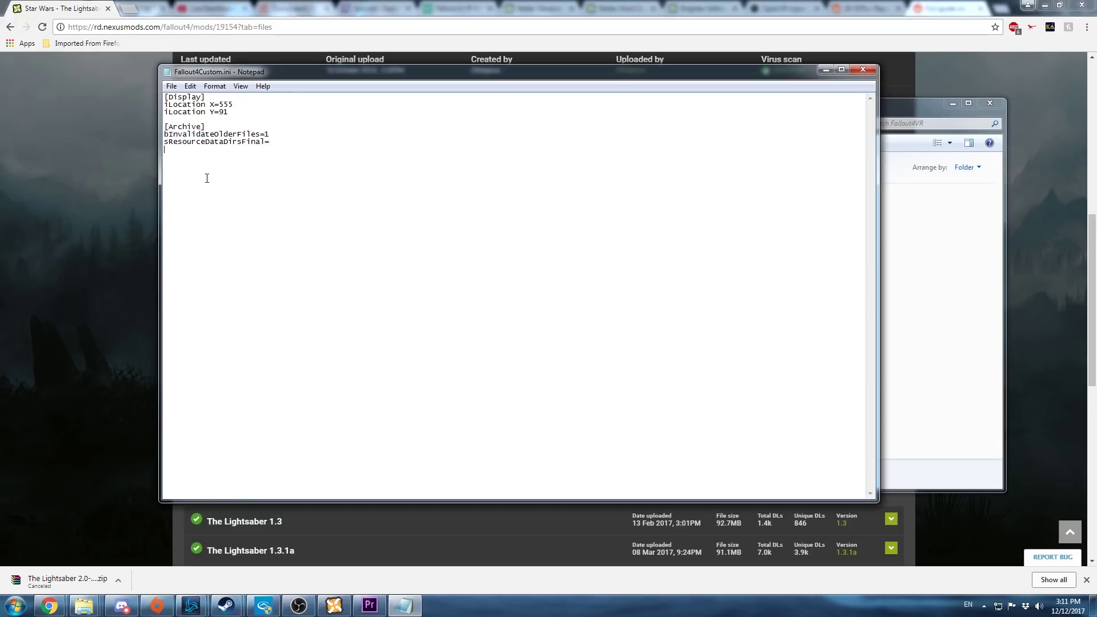
{"action": "left_click", "coordinate": [868, 70]}
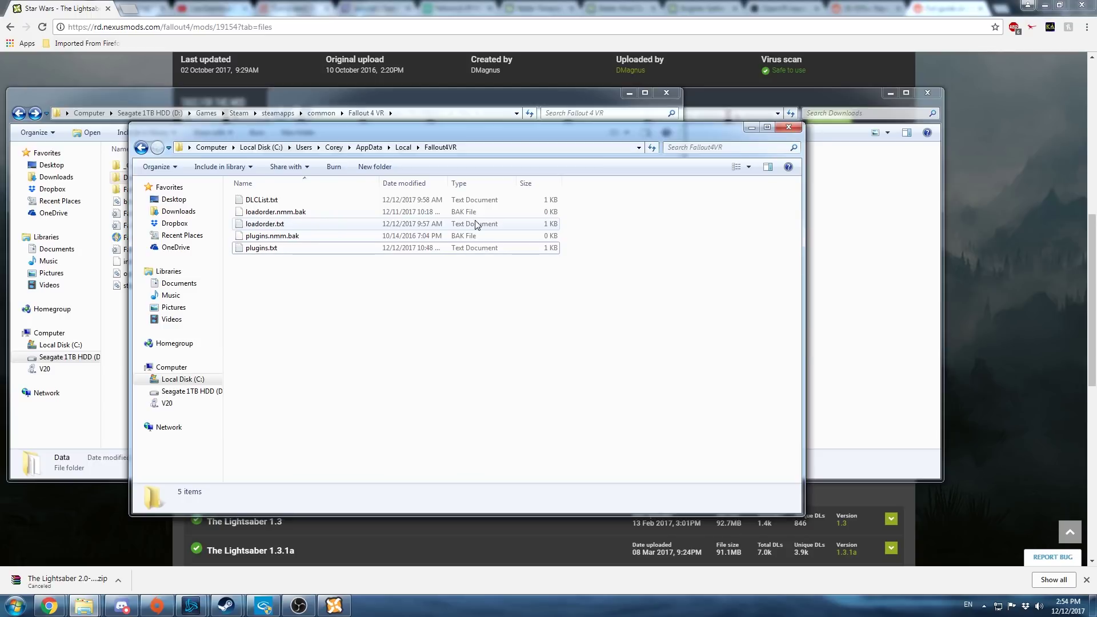